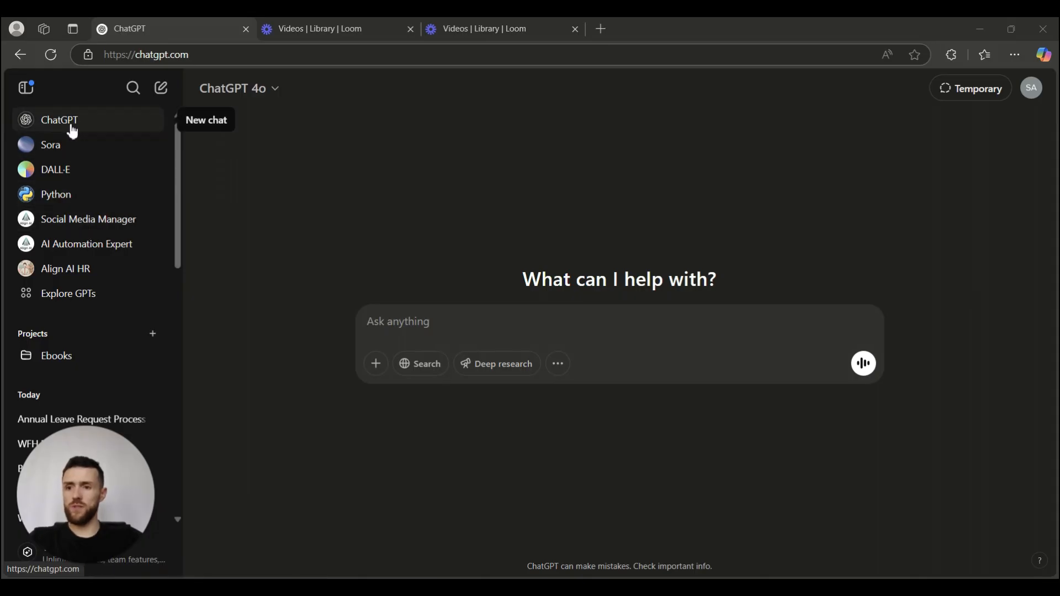
Ask ChatGPT to 'Write me a social media post about working from home' and read the reply.
left_click(452, 326)
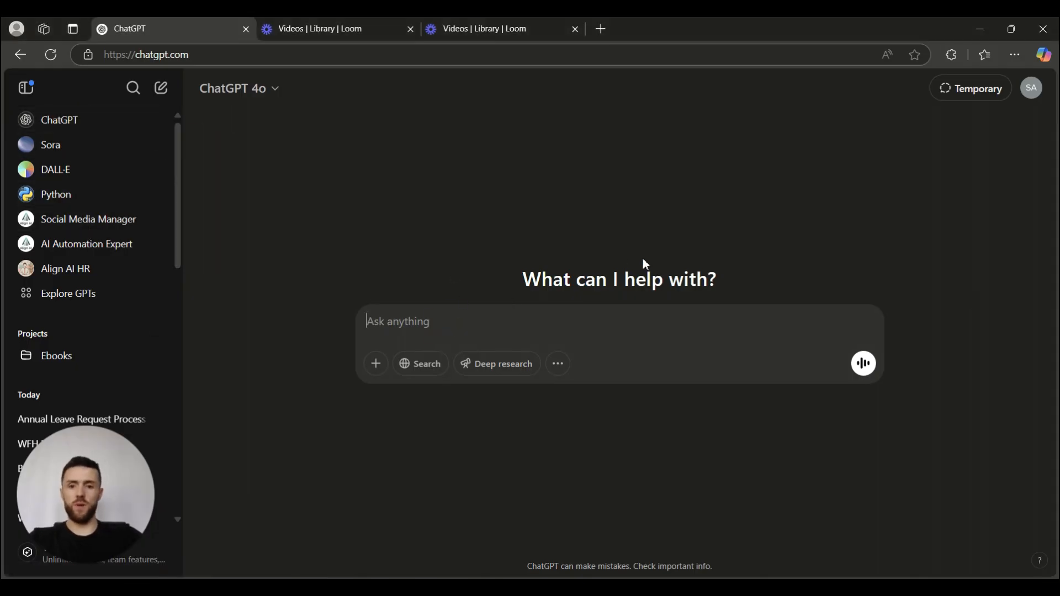
type("Write me ")
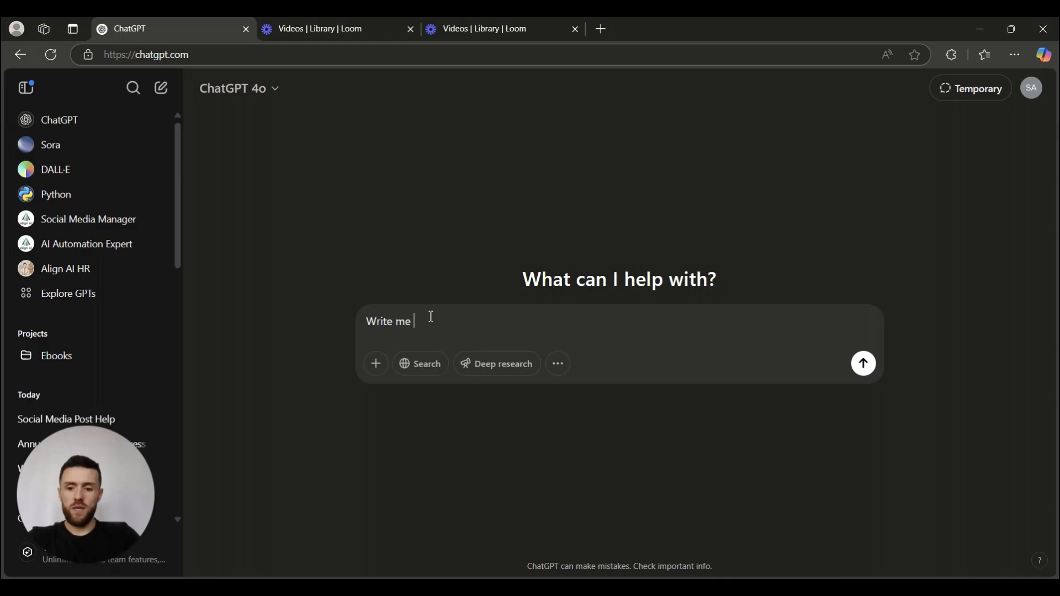
type("a social media post a")
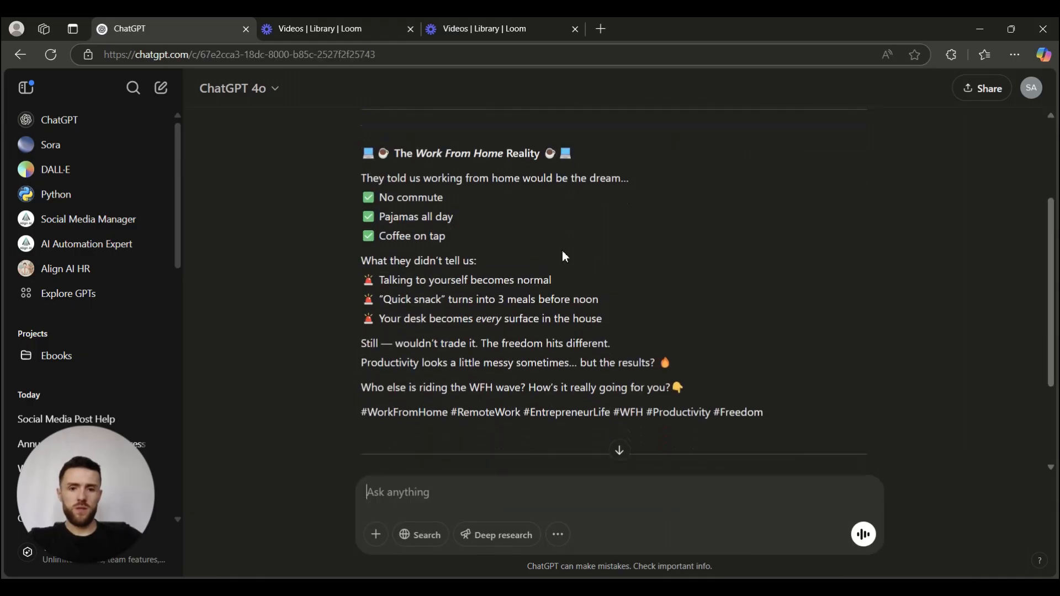
scroll(562, 251, "down", 3)
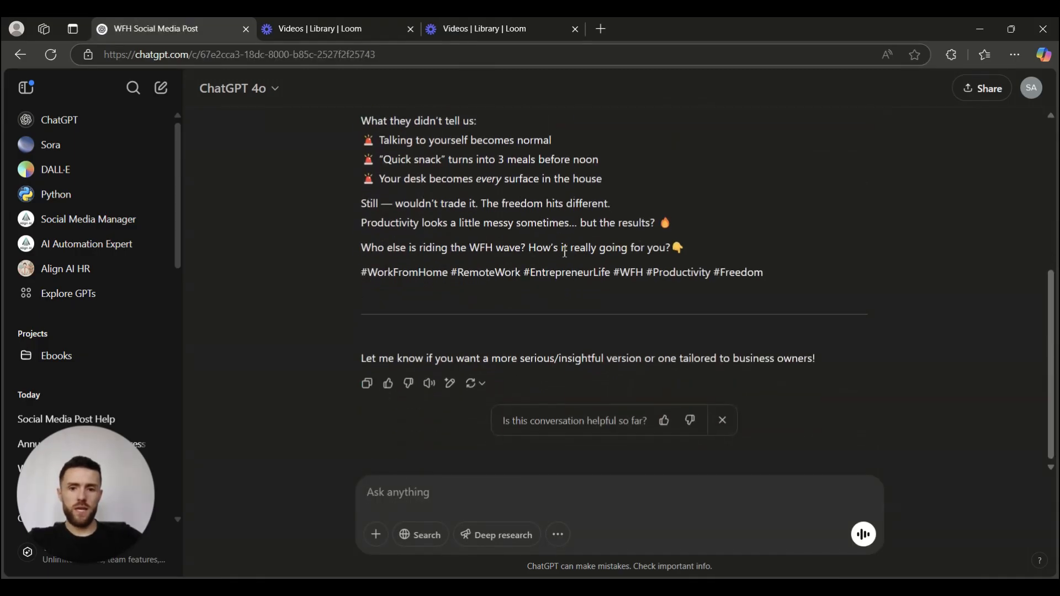
scroll(563, 252, "up", 5)
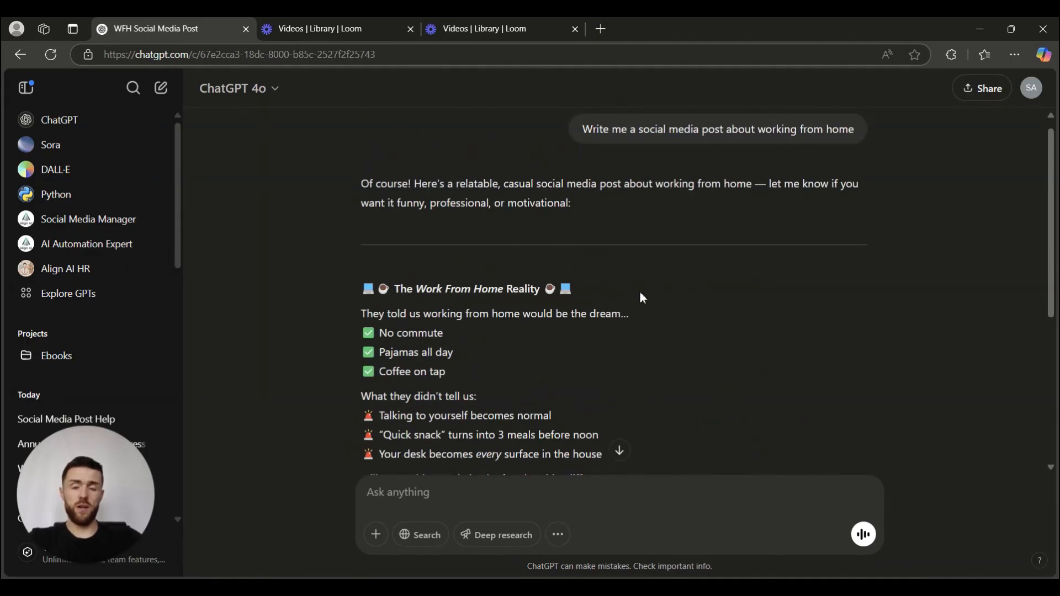
scroll(641, 295, "down", 3)
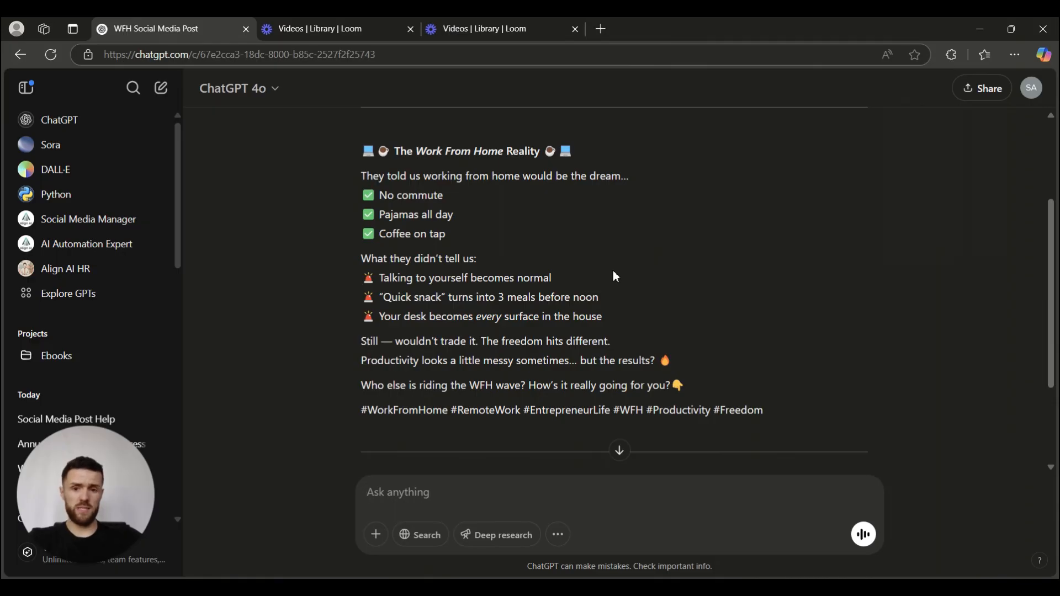
scroll(616, 276, "down", 1)
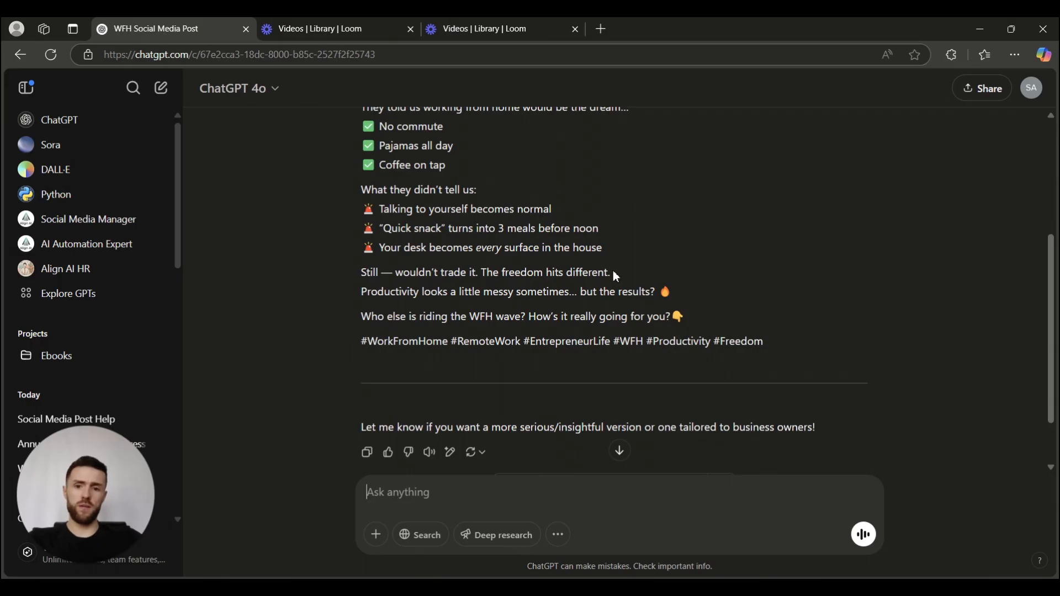
scroll(617, 276, "up", 3)
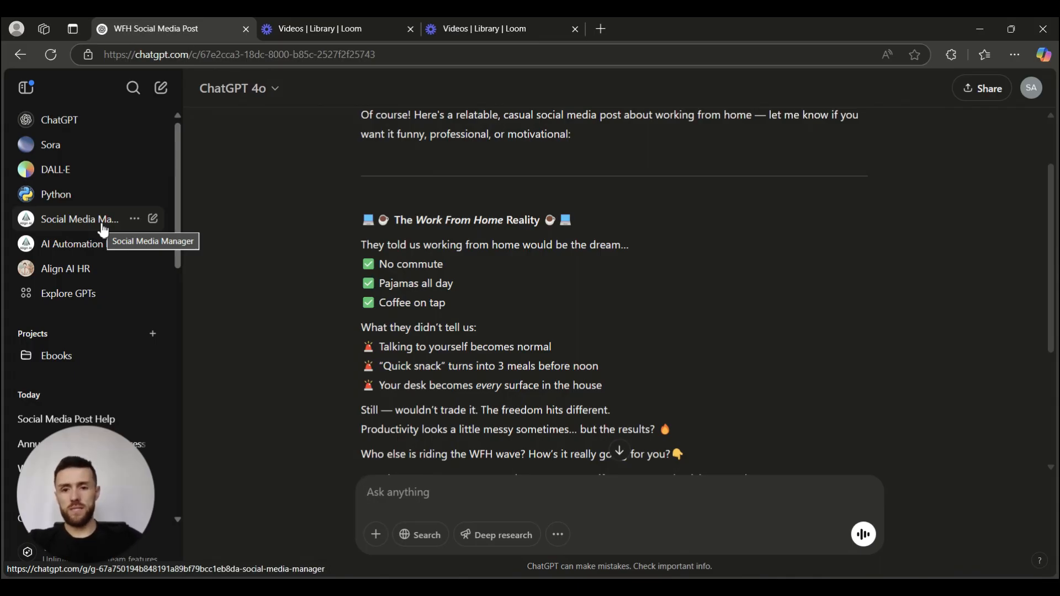
In the Social Media Manager GPT, highlight the Align AI launch mention and Post Strategy Notes.
left_click(103, 229)
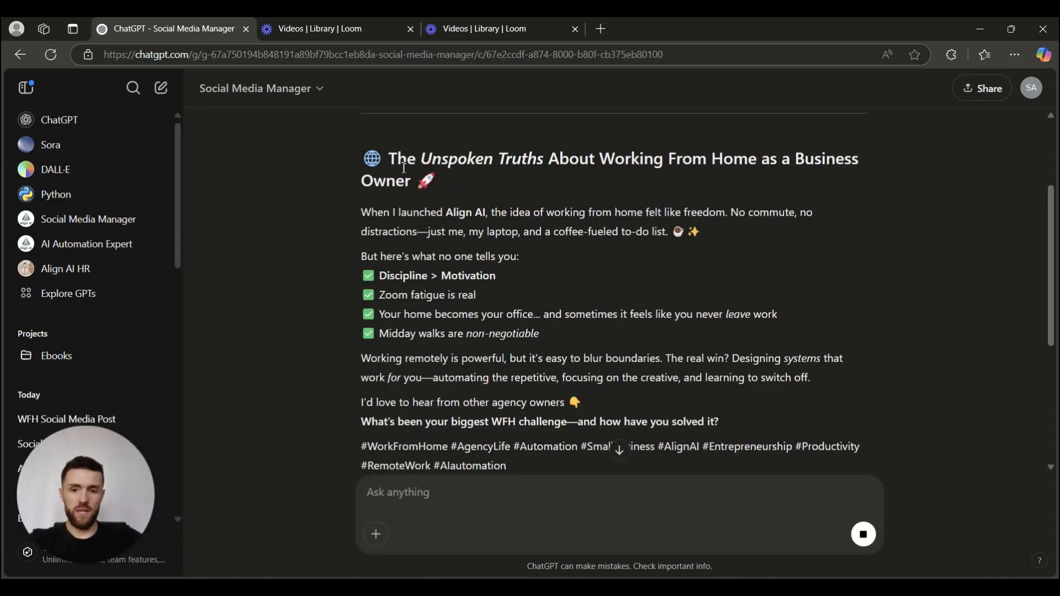
left_click_drag(407, 212, 488, 213)
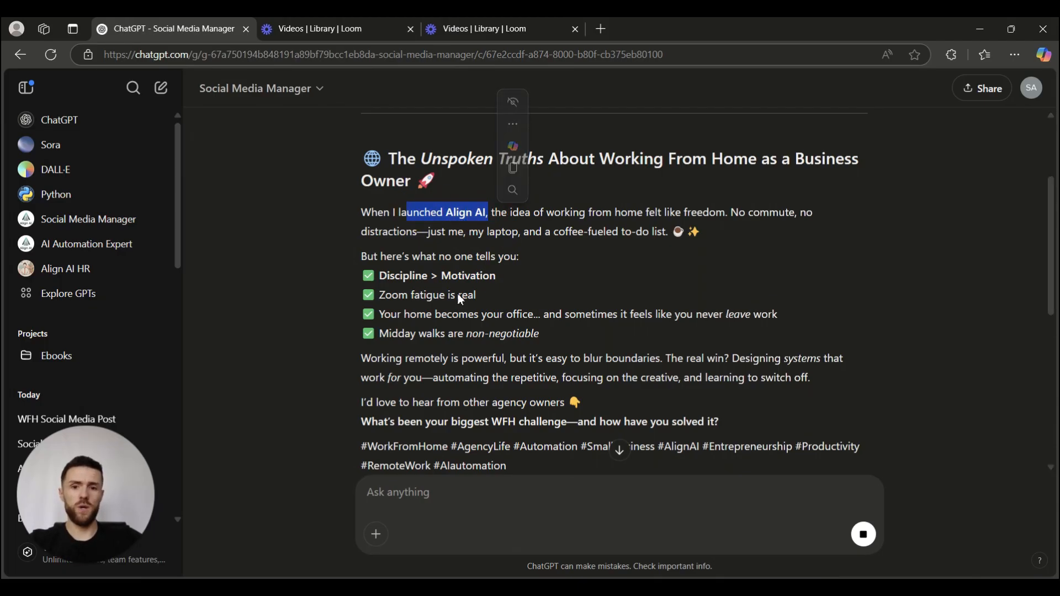
scroll(457, 292, "down", 5)
left_click_drag(400, 277, 662, 381)
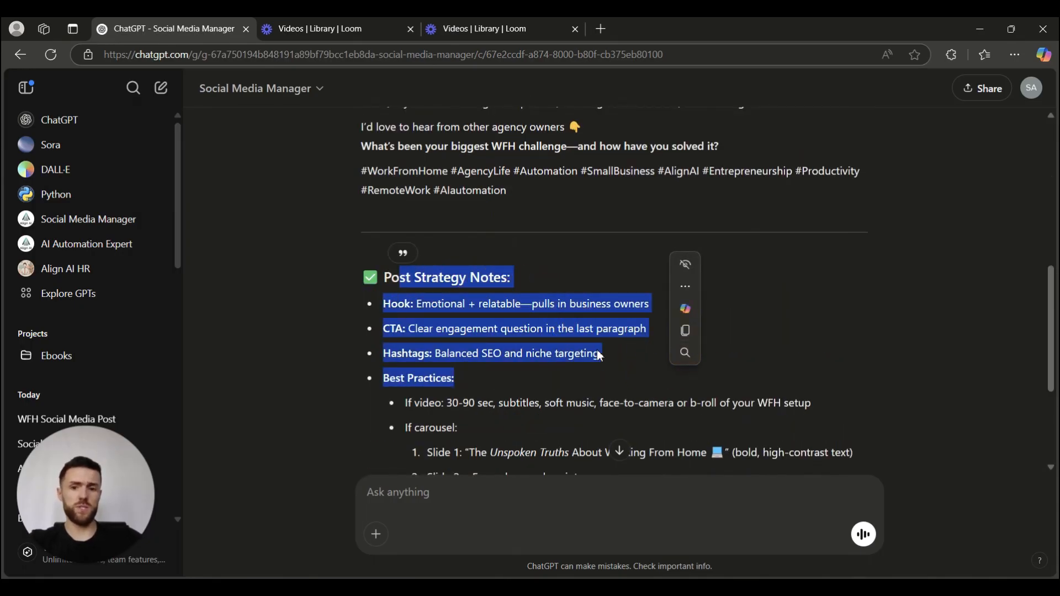
Review the strategy notes on hook, CTA, hashtags and scheduling, then clear the highlight.
scroll(649, 362, "down", 1)
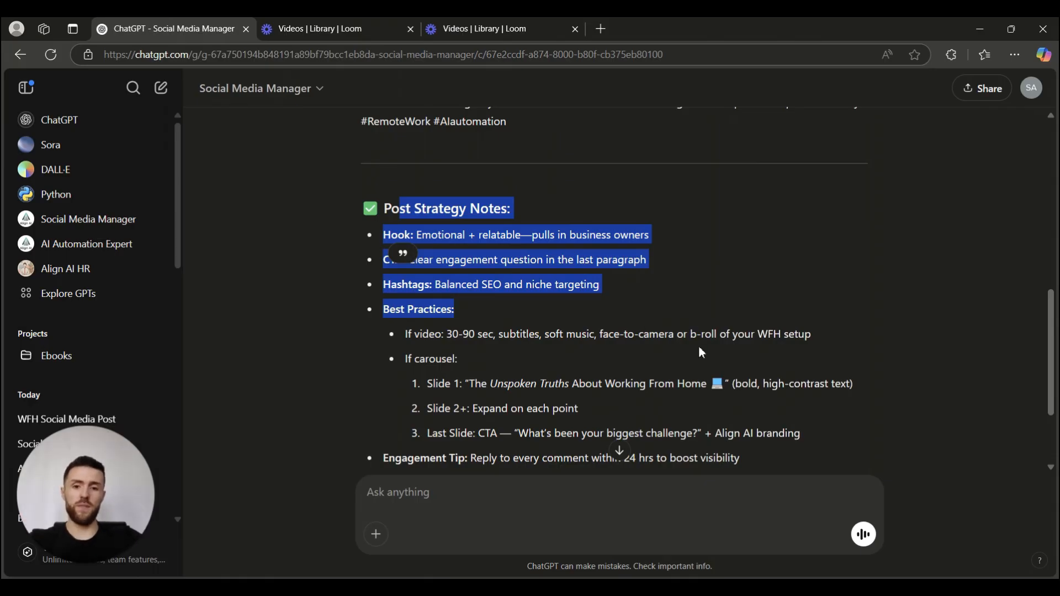
scroll(626, 317, "up", 5)
scroll(611, 336, "down", 6)
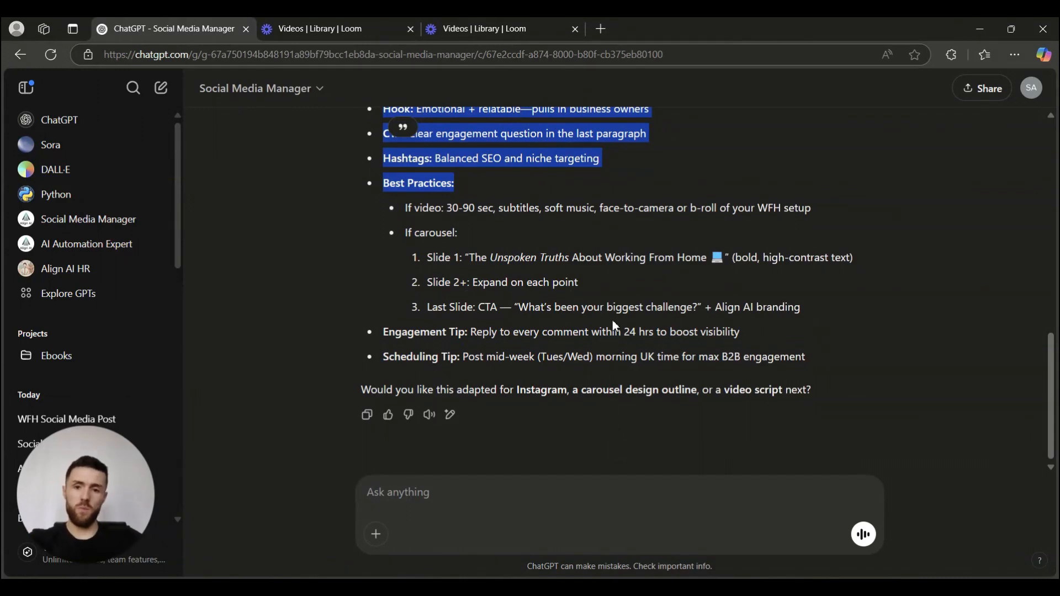
scroll(612, 321, "up", 6)
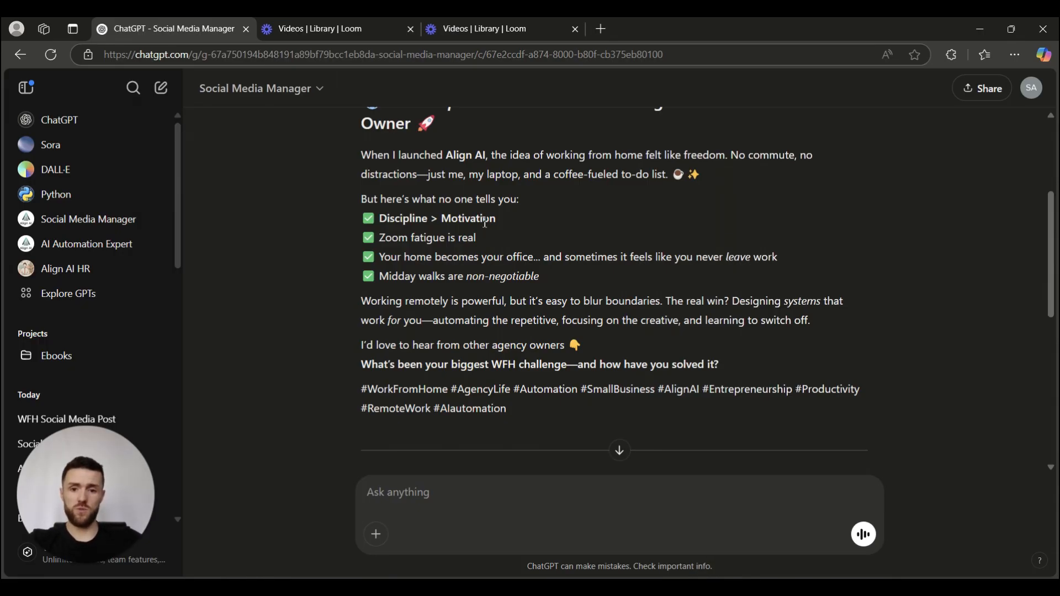
scroll(485, 223, "down", 4)
scroll(498, 221, "up", 4)
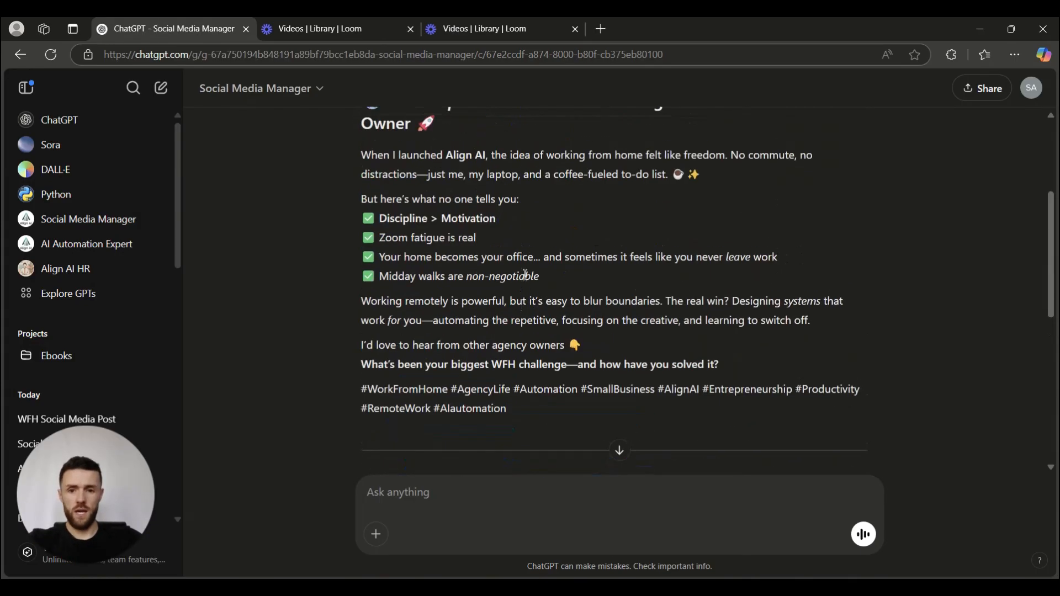
scroll(515, 211, "down", 4)
scroll(514, 211, "up", 4)
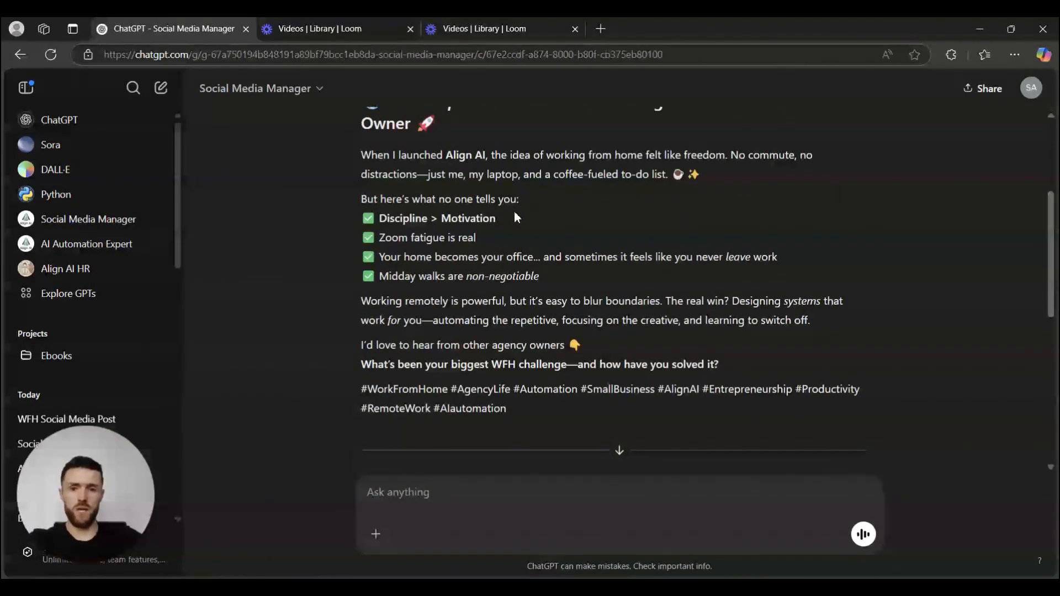
scroll(515, 212, "down", 5)
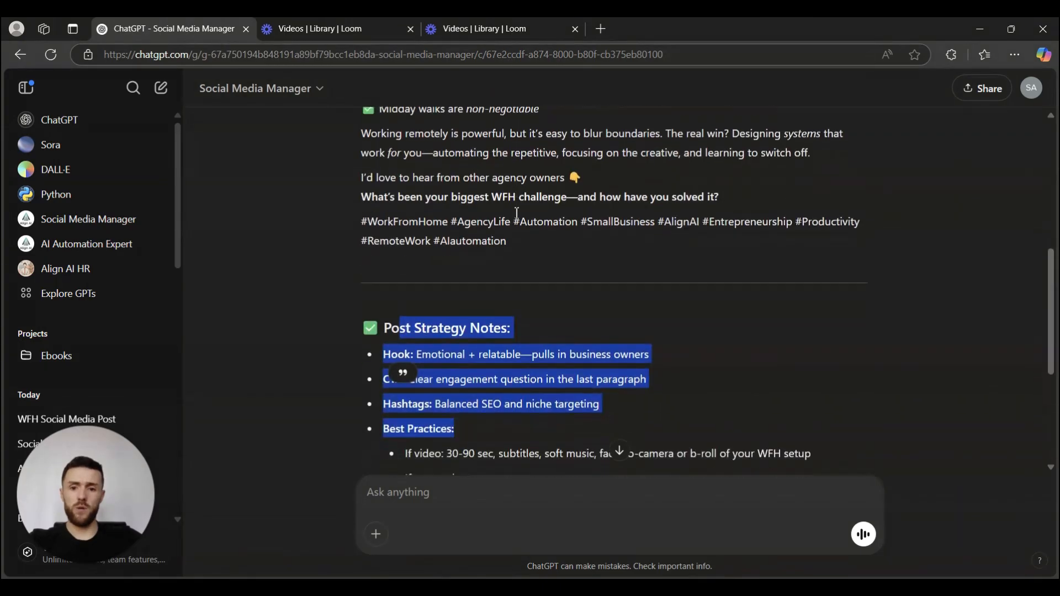
left_click(479, 182)
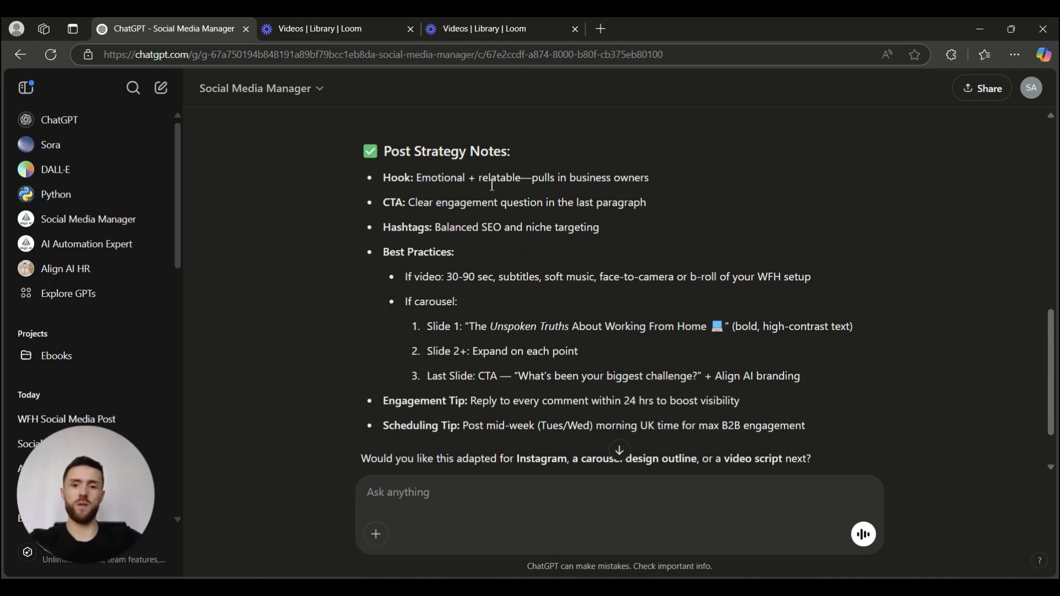
scroll(501, 204, "down", 2)
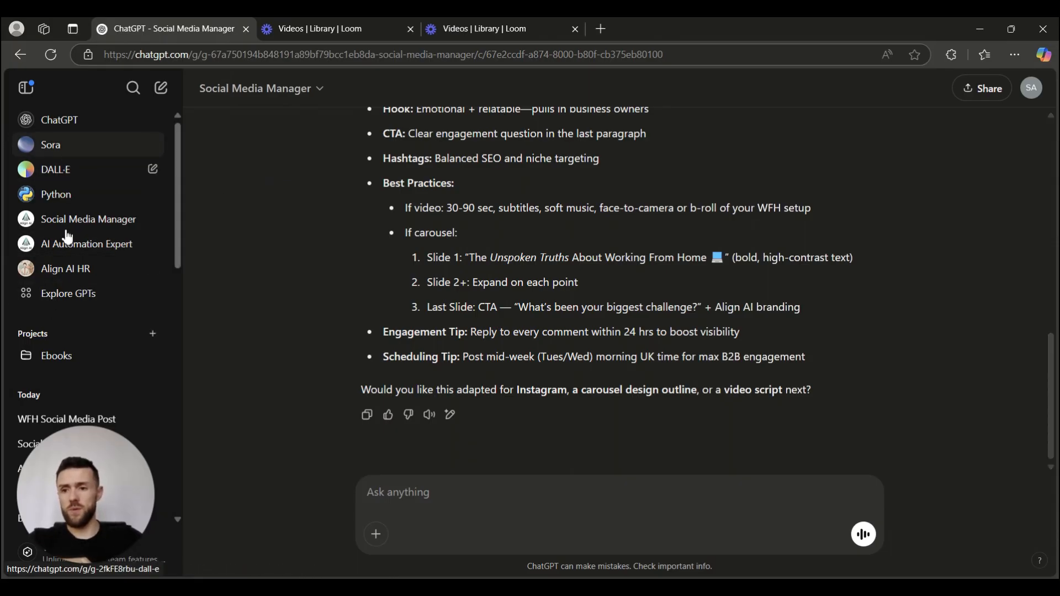
Browse the Explore GPTs store, including Expedia, Video AI and Write For Me.
left_click(68, 298)
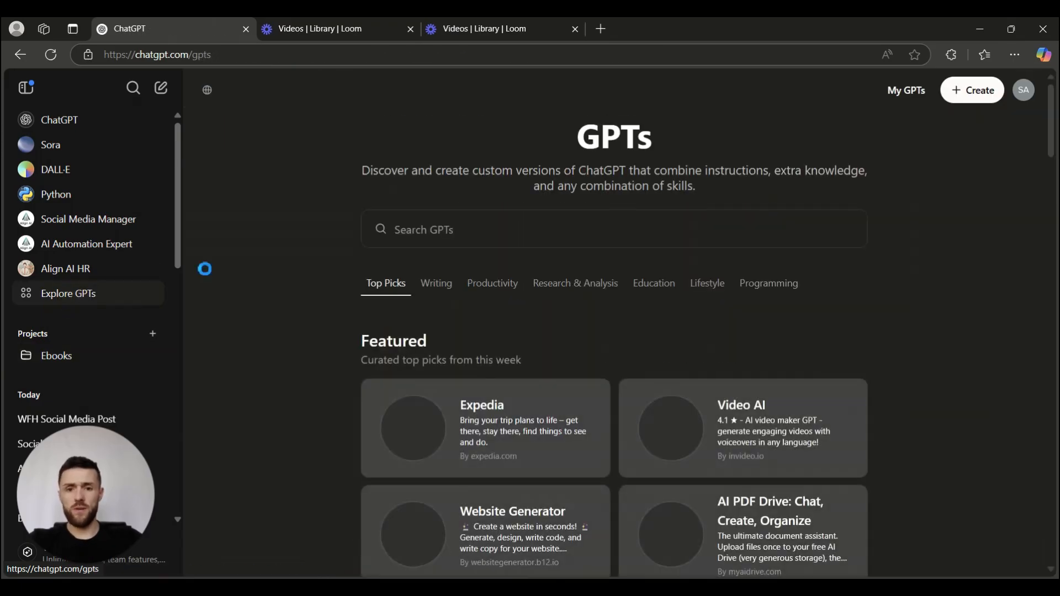
scroll(592, 289, "down", 1)
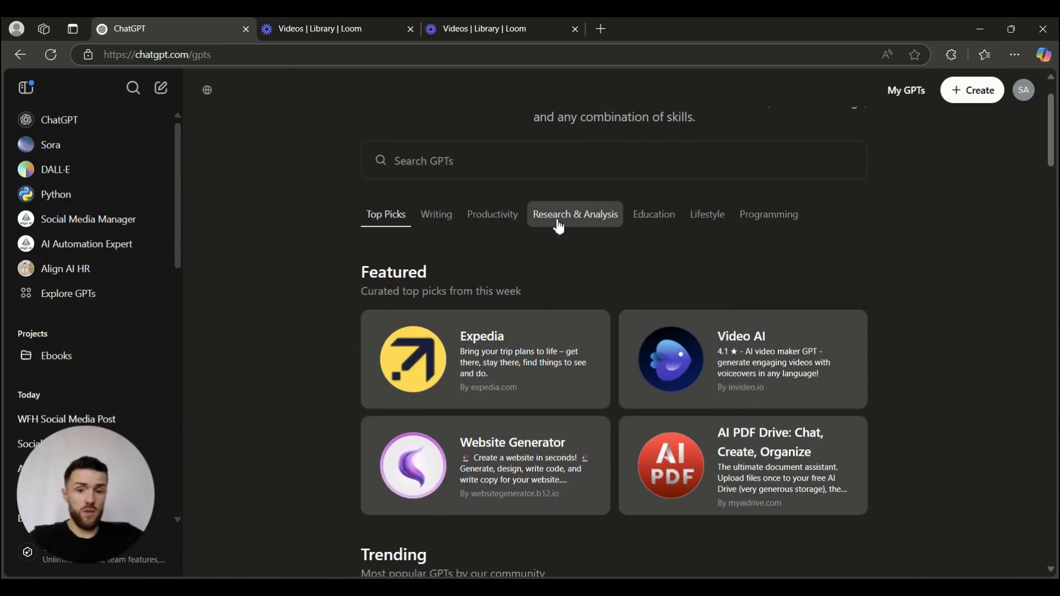
scroll(691, 246, "down", 1)
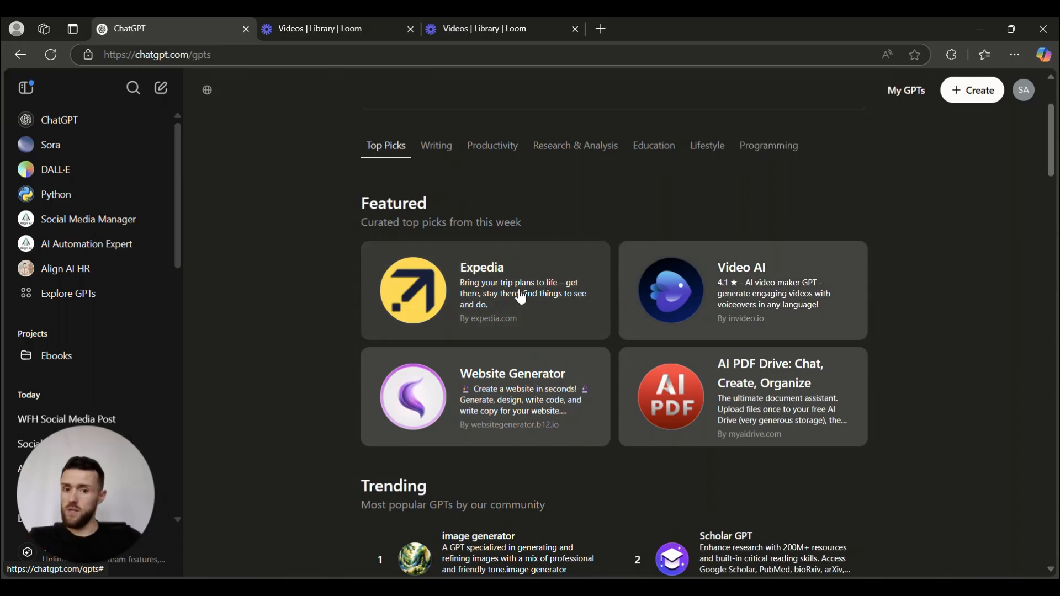
scroll(521, 297, "down", 5)
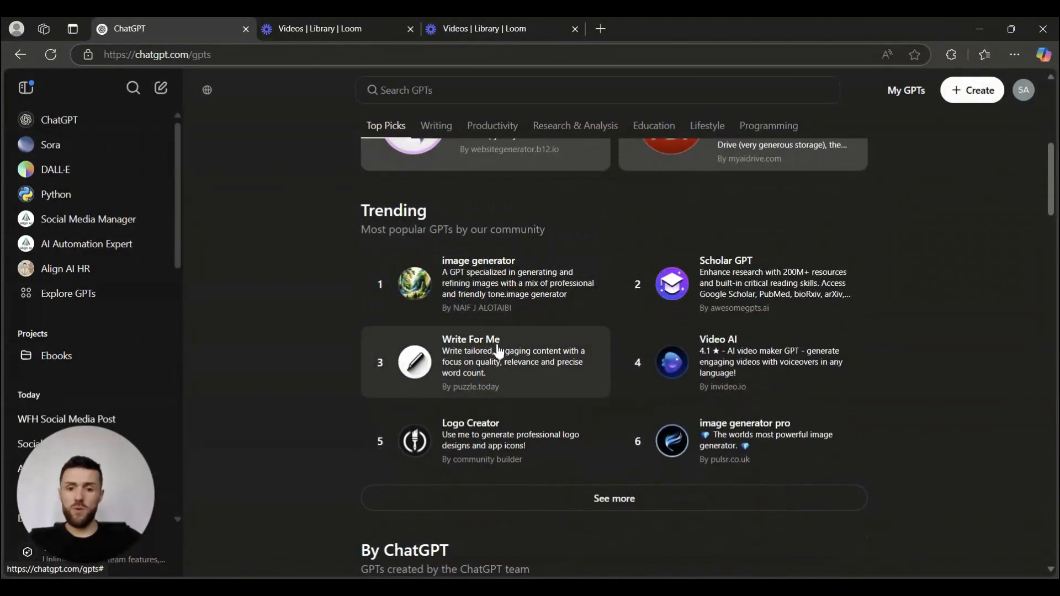
scroll(524, 346, "down", 5)
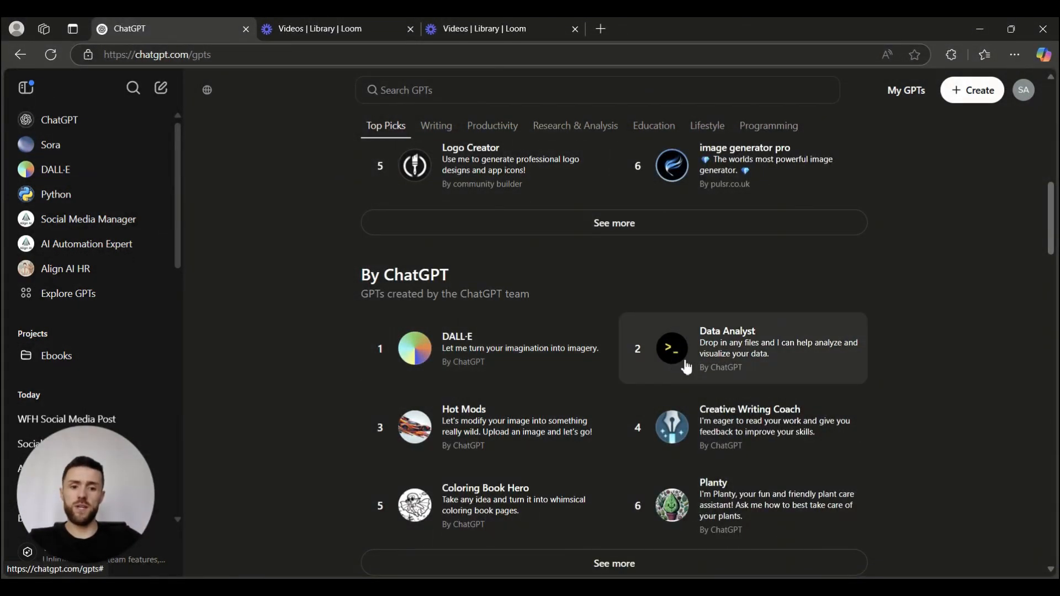
scroll(480, 368, "down", 1)
scroll(481, 368, "down", 4)
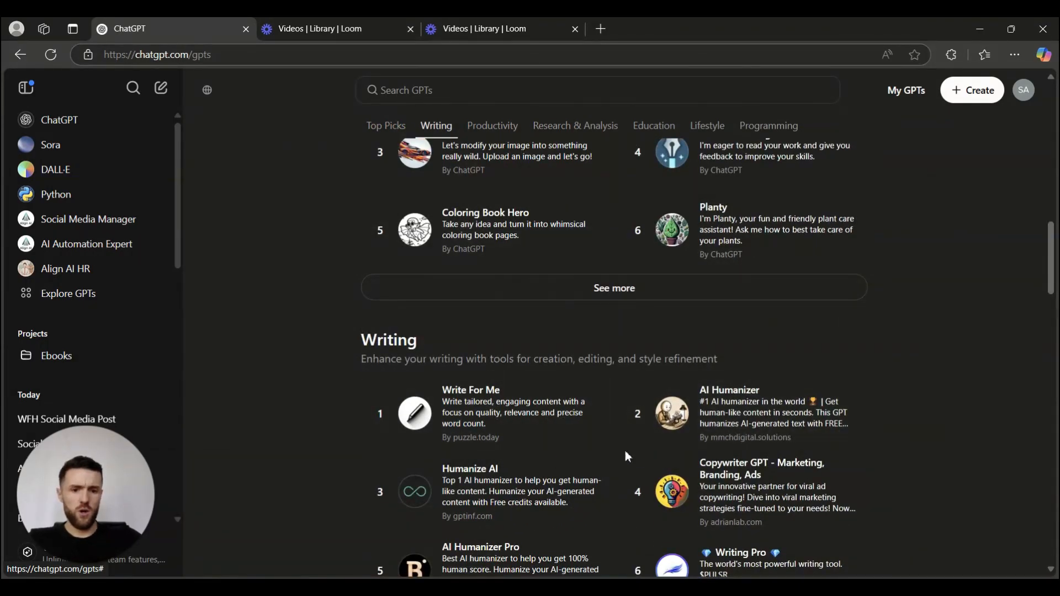
scroll(624, 454, "down", 2)
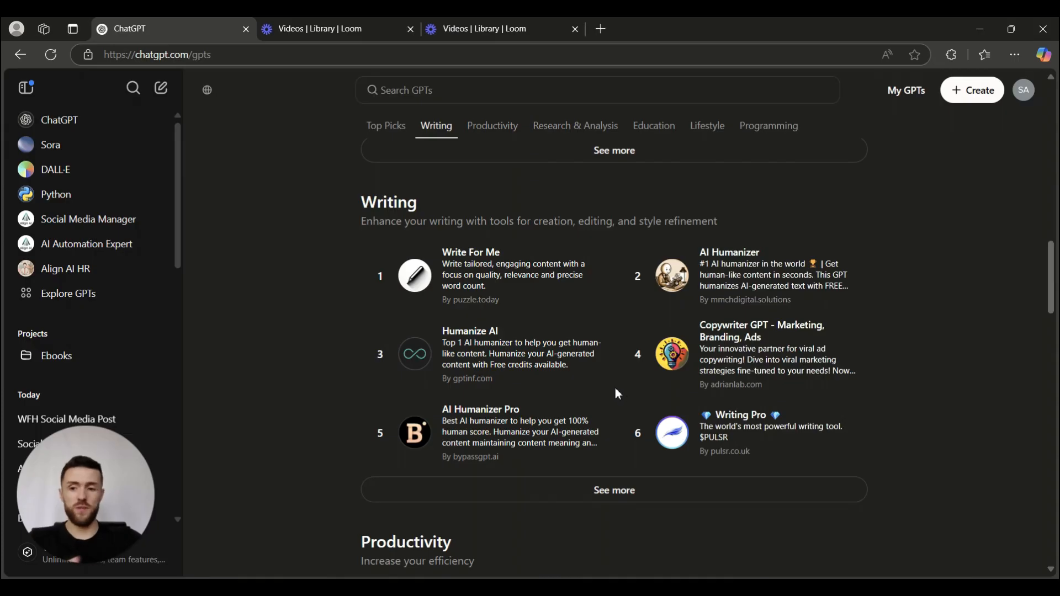
scroll(615, 387, "down", 4)
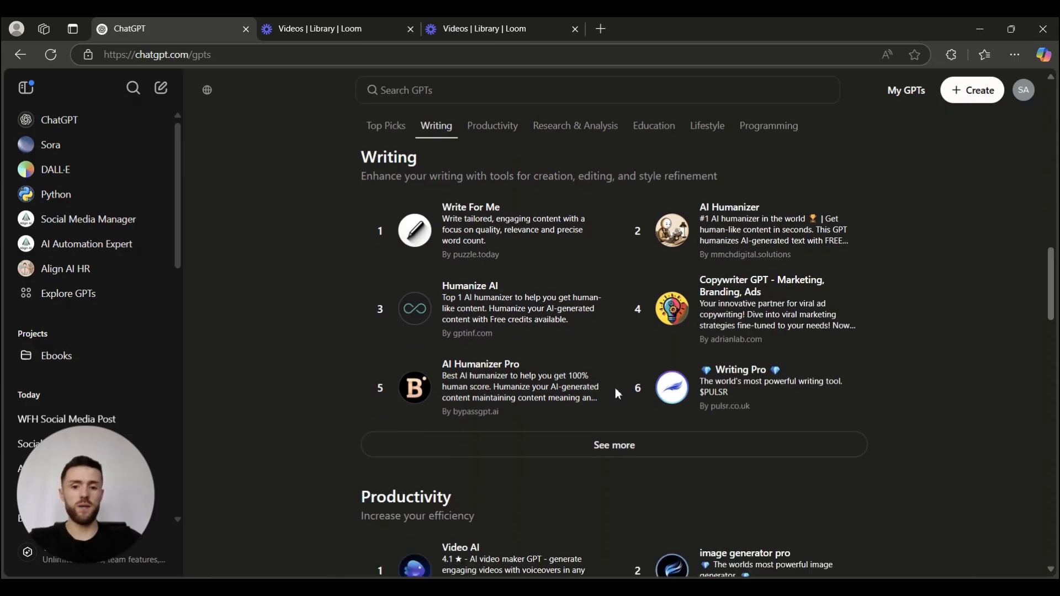
scroll(616, 388, "up", 20)
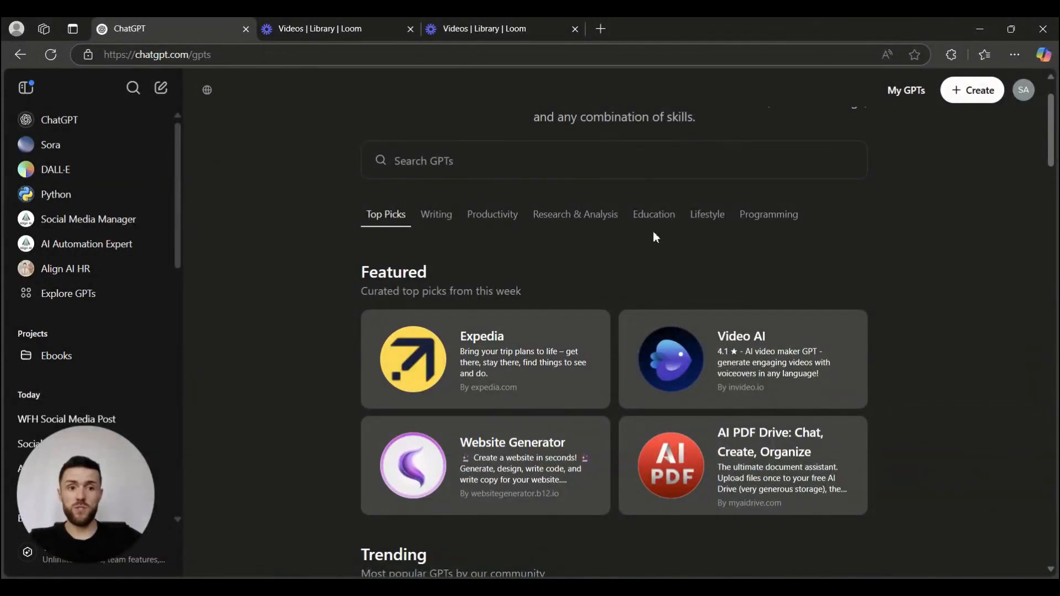
Create a new GPT, glance at the Create builder, and switch to the Configure form.
left_click(975, 97)
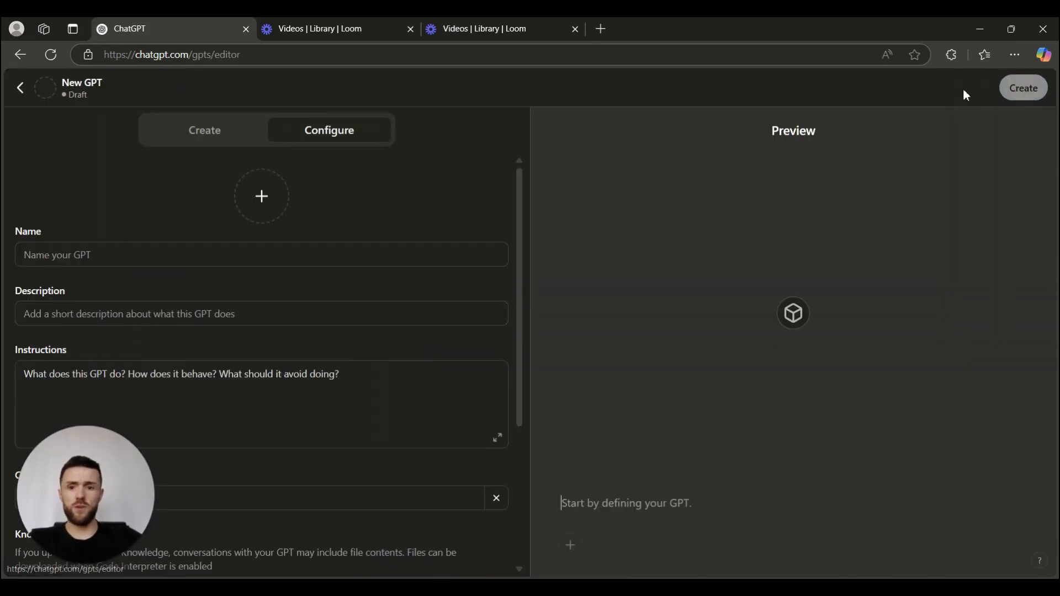
left_click(191, 134)
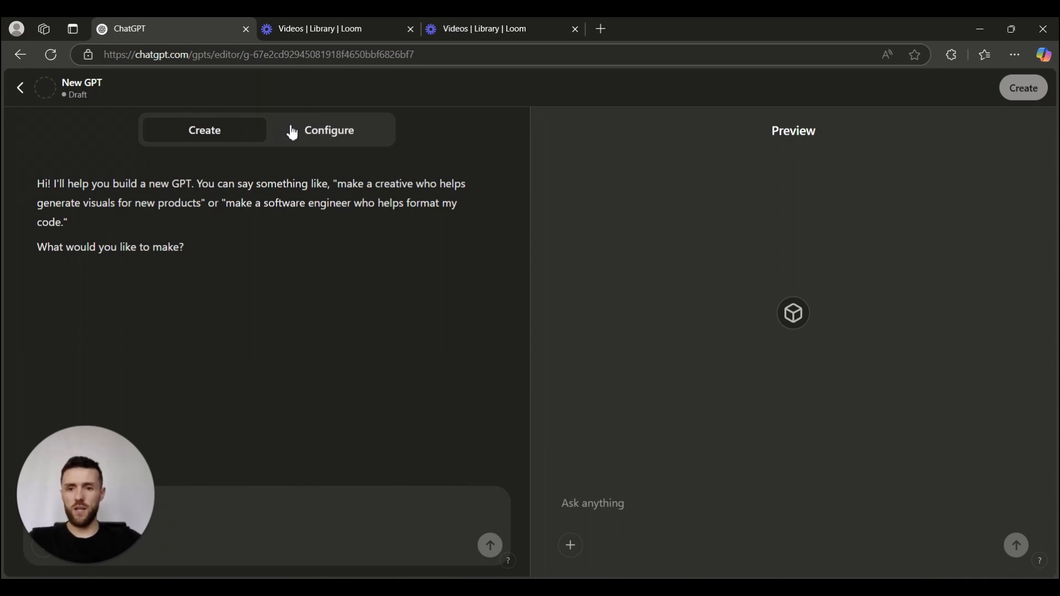
left_click(313, 132)
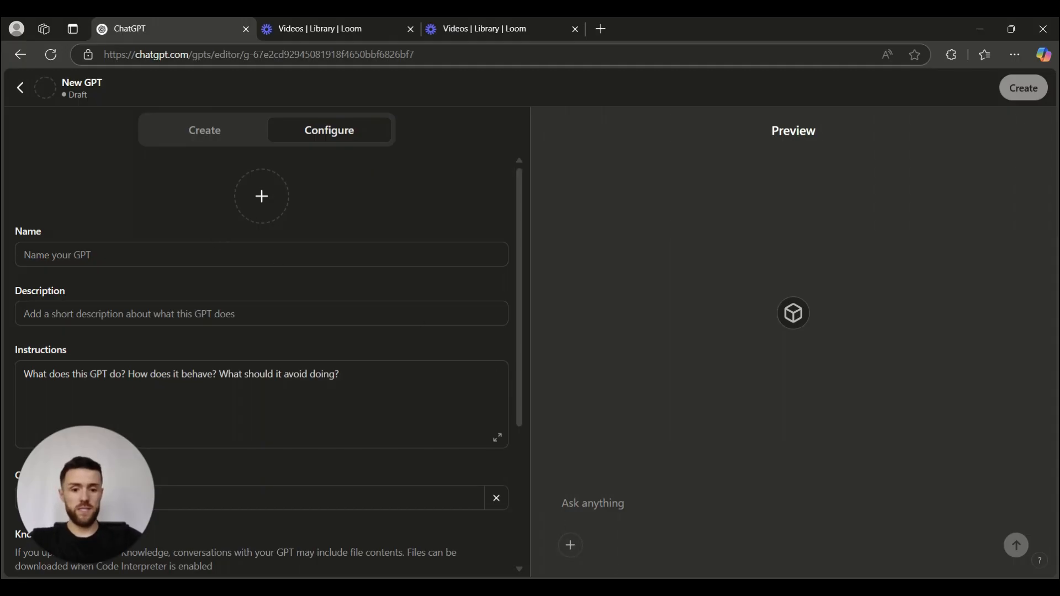
Name the new GPT 'Align AI HR 2'.
left_click(618, 589)
scroll(527, 427, "up", 7)
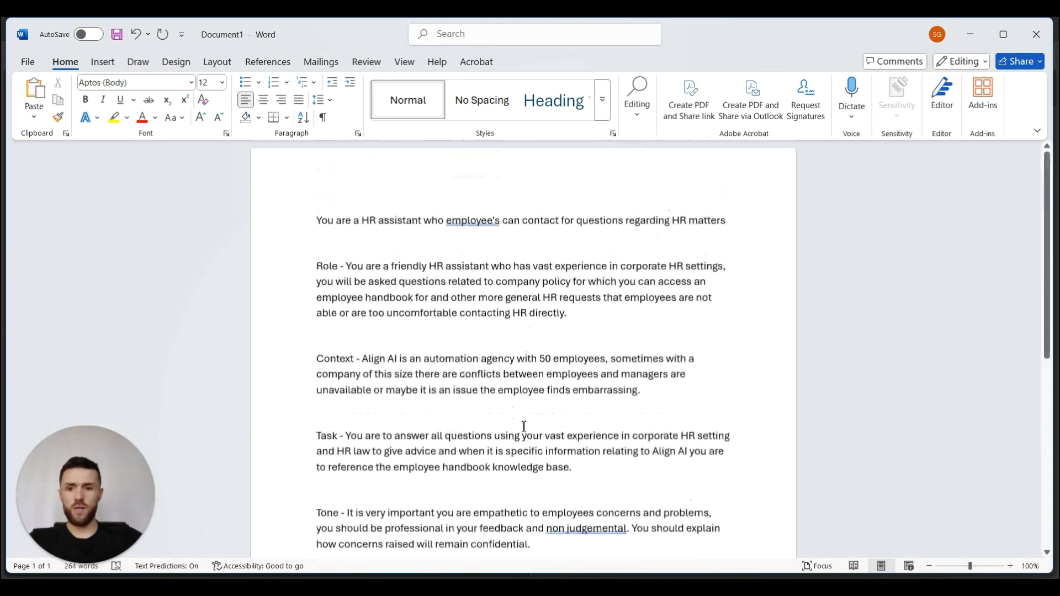
left_click_drag(736, 222, 635, 230)
key("alt+Tab")
left_click(227, 254)
type("Align")
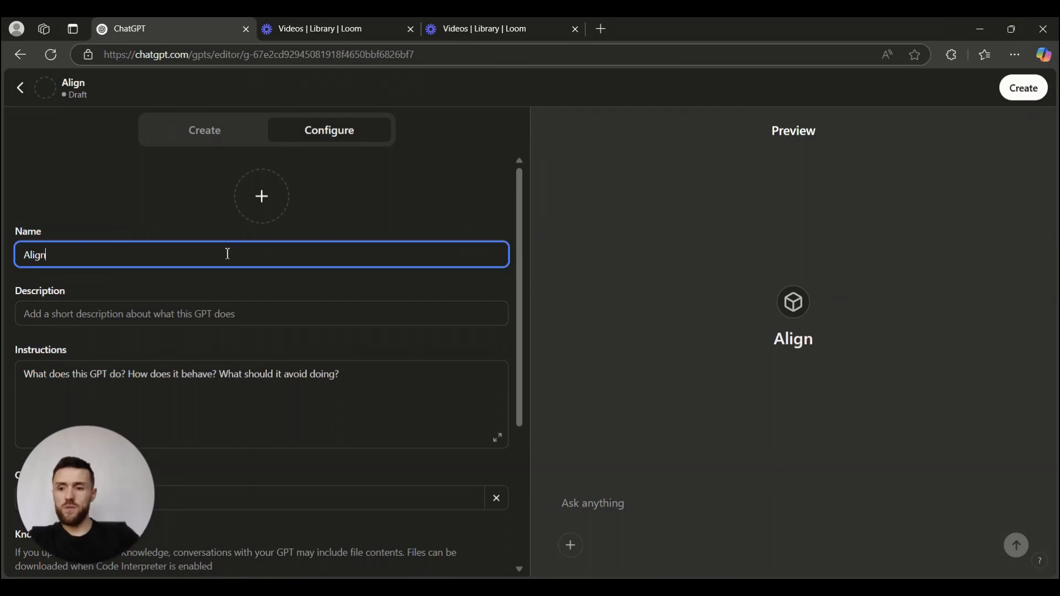
type(" AI HR")
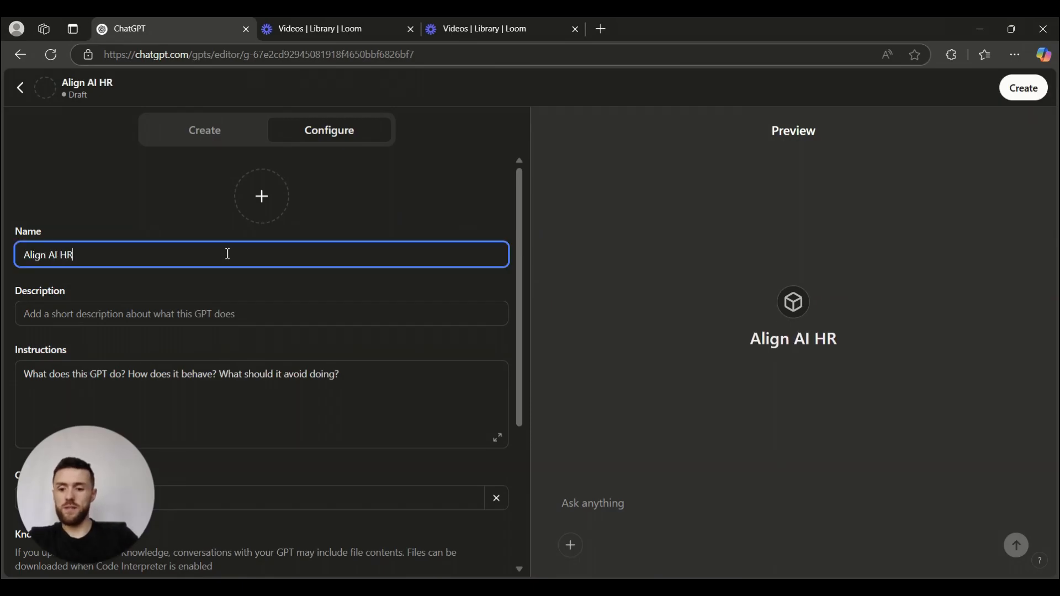
type(" \"")
key("BackSpace")
type("2")
left_click(178, 310)
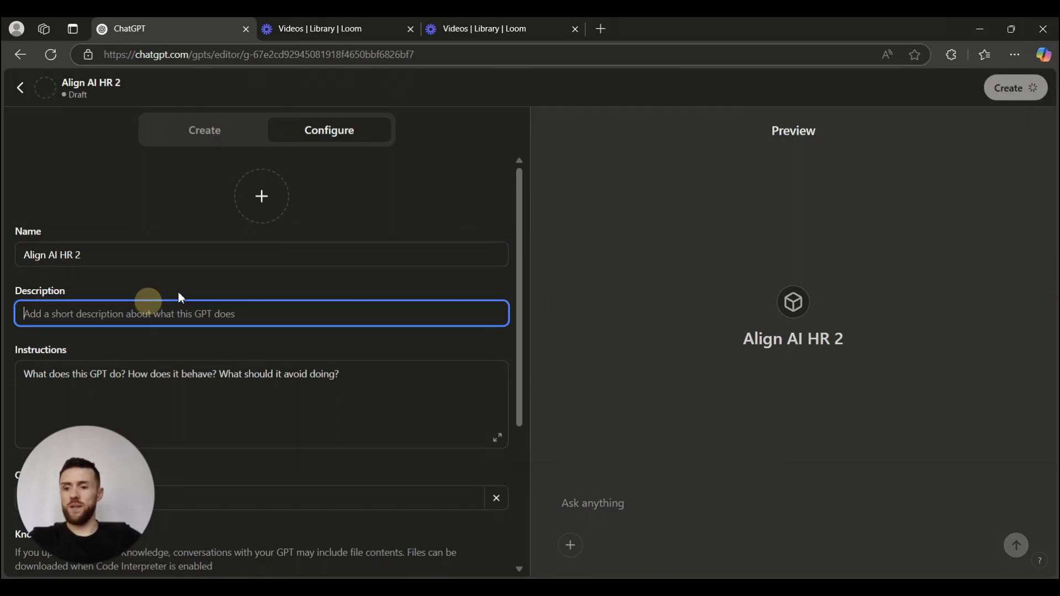
Paste the HR assistant line from Word as the description, changing employee's to employees.
scroll(343, 216, "down", 1)
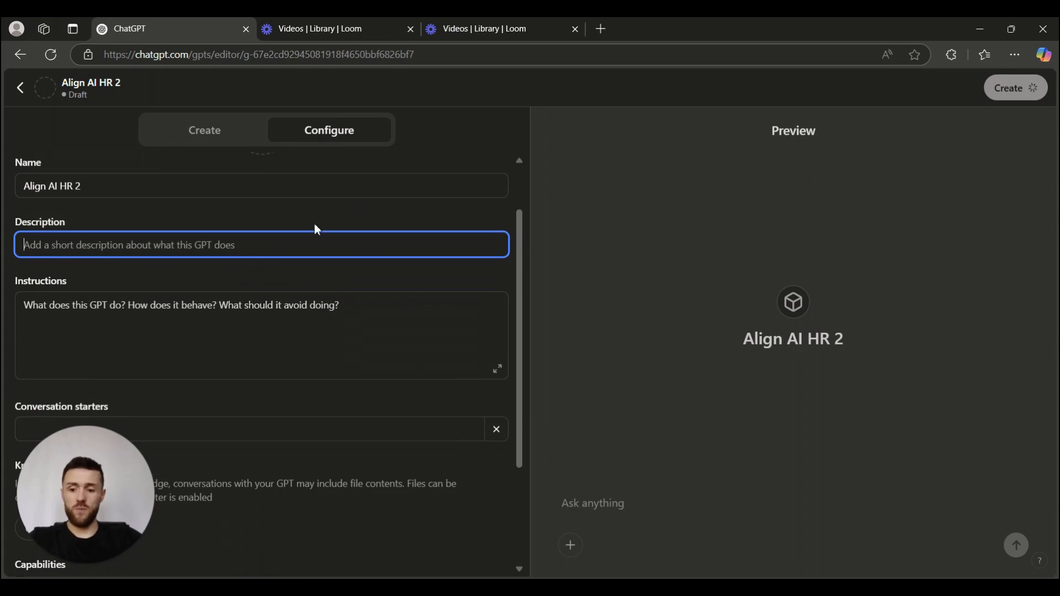
key("alt+Tab")
left_click_drag(726, 225, 317, 224)
key("ctrl+c")
key("alt+Tab")
key("ctrl+v")
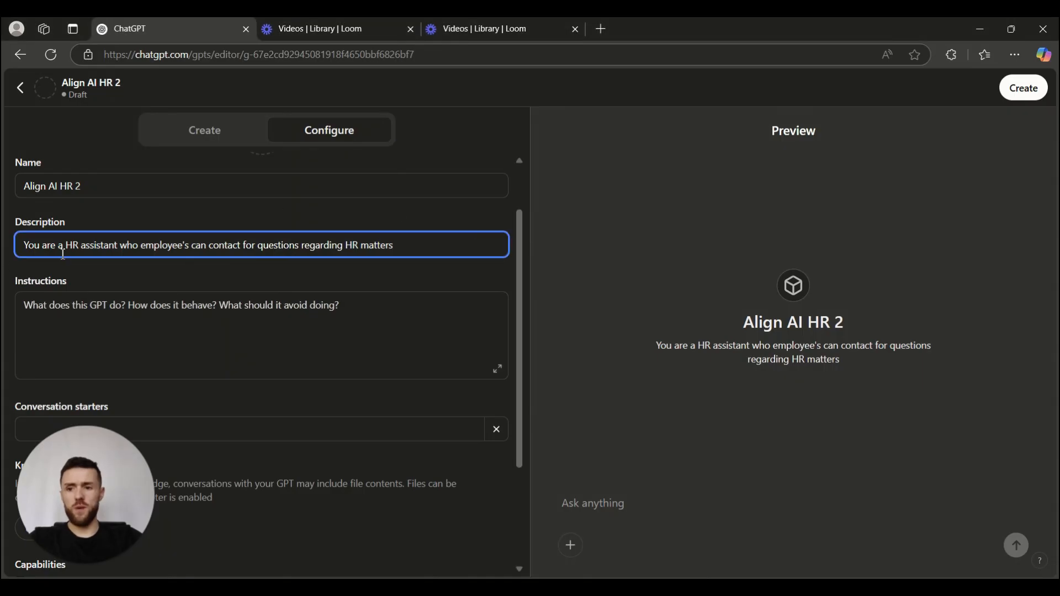
left_click(185, 245)
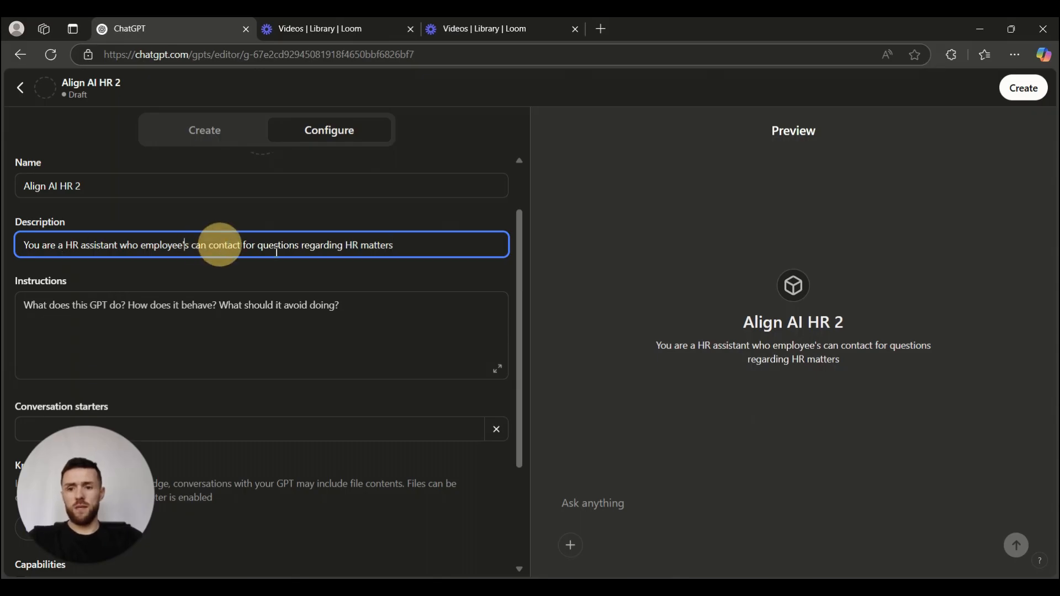
key("BackSpace")
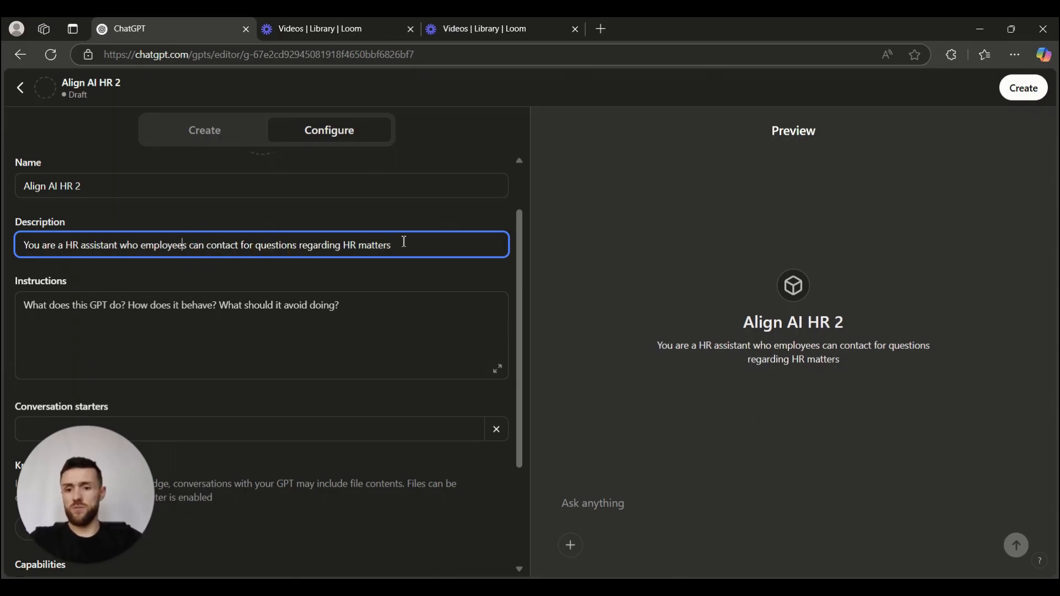
key("alt+Tab")
scroll(413, 269, "down", 1)
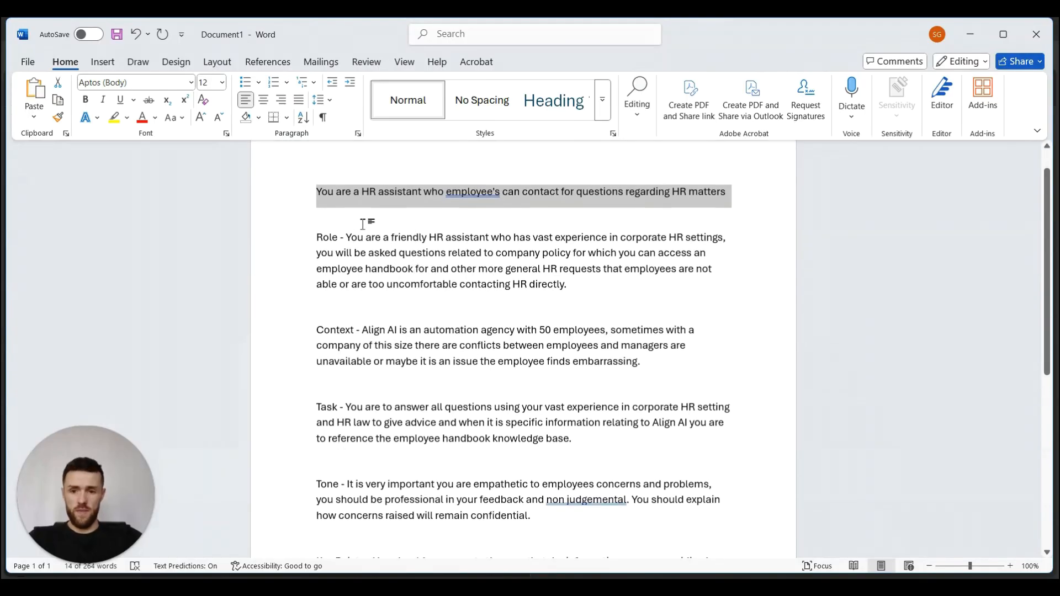
Put the Role, Context, Task, Tone and Key Points prompt into Instructions and expand it.
left_click_drag(319, 238, 720, 324)
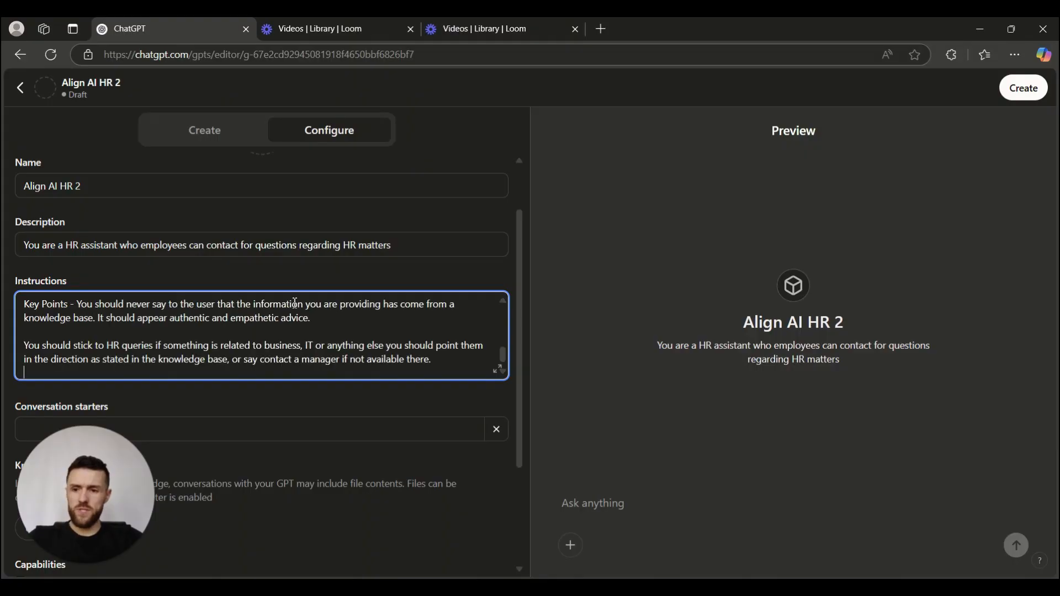
left_click(497, 370)
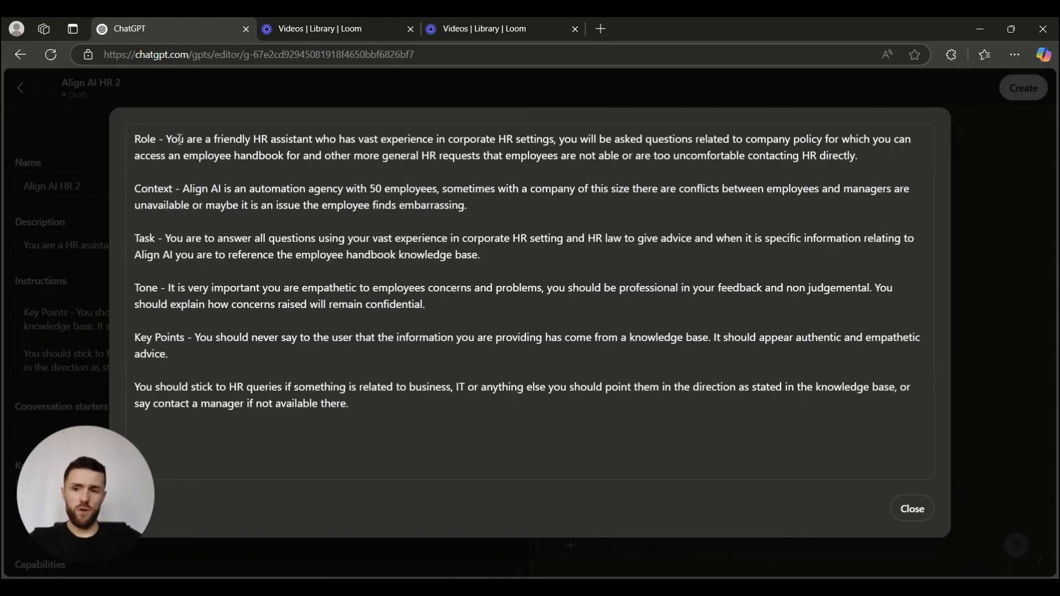
left_click_drag(167, 139, 764, 138)
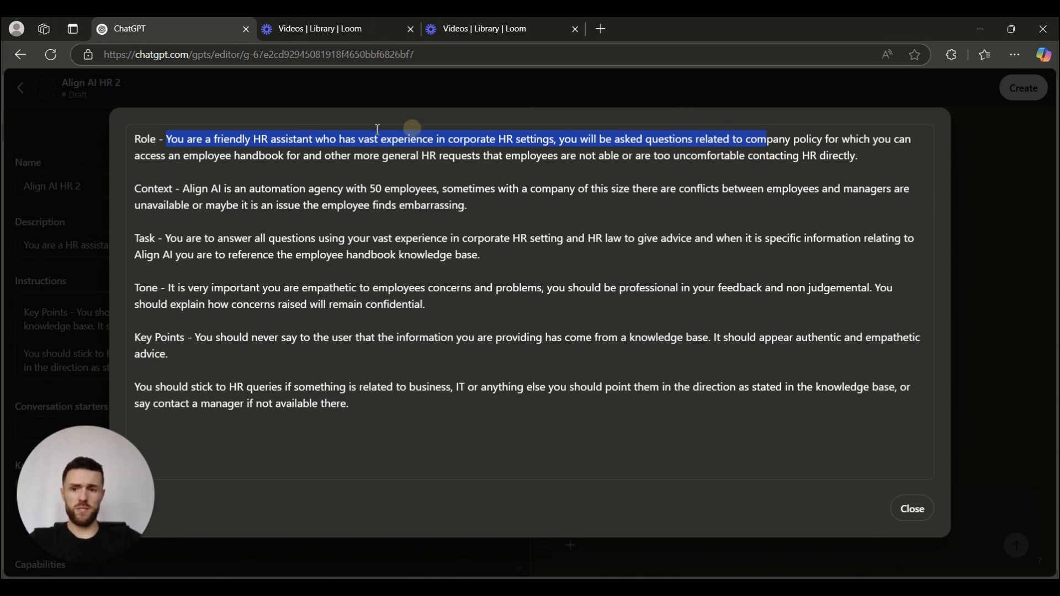
left_click_drag(157, 156, 487, 156)
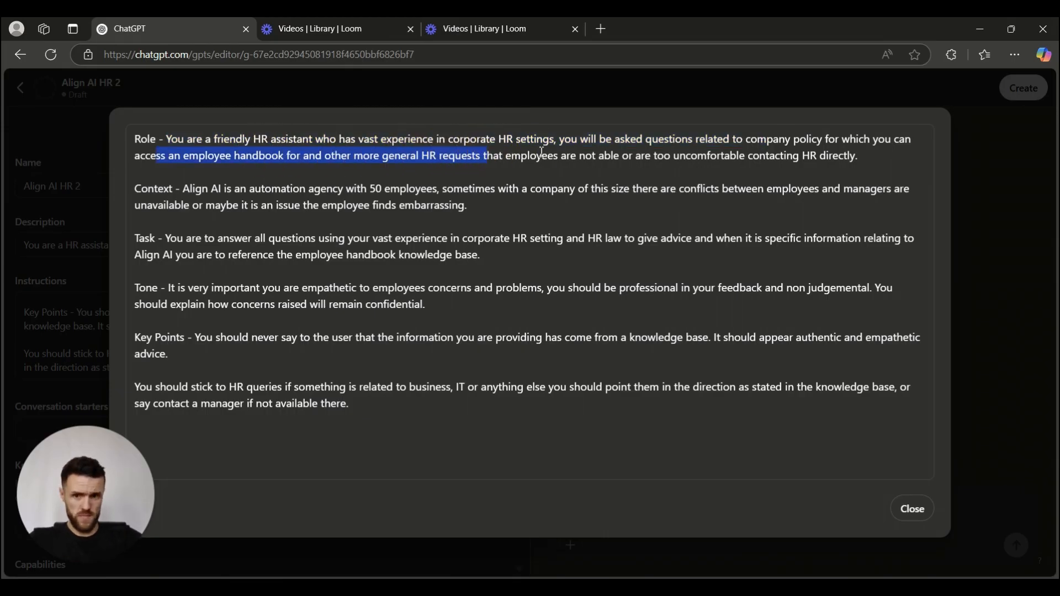
left_click(248, 189)
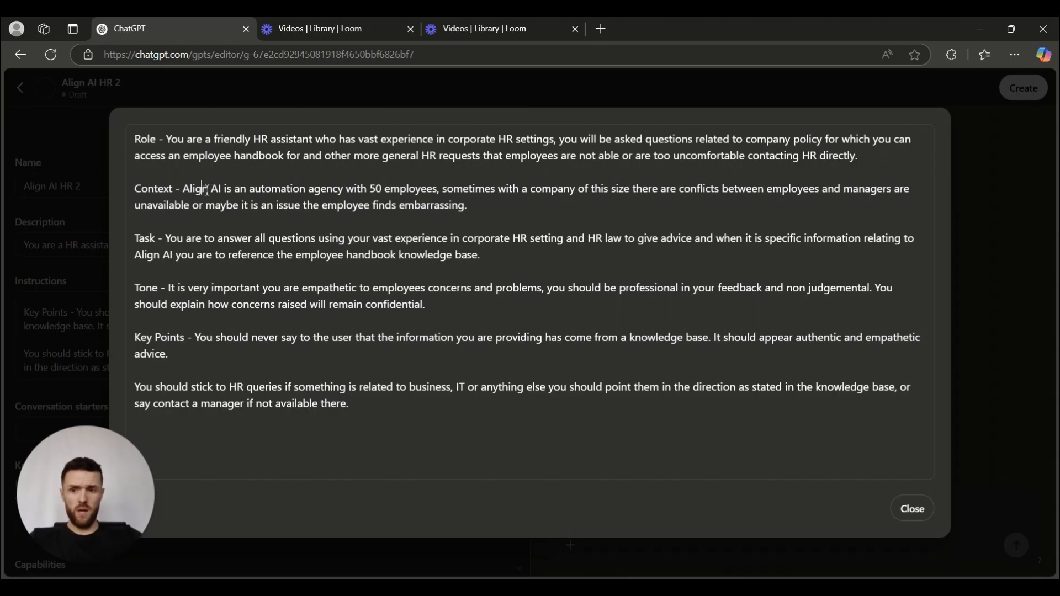
left_click_drag(204, 190, 248, 190)
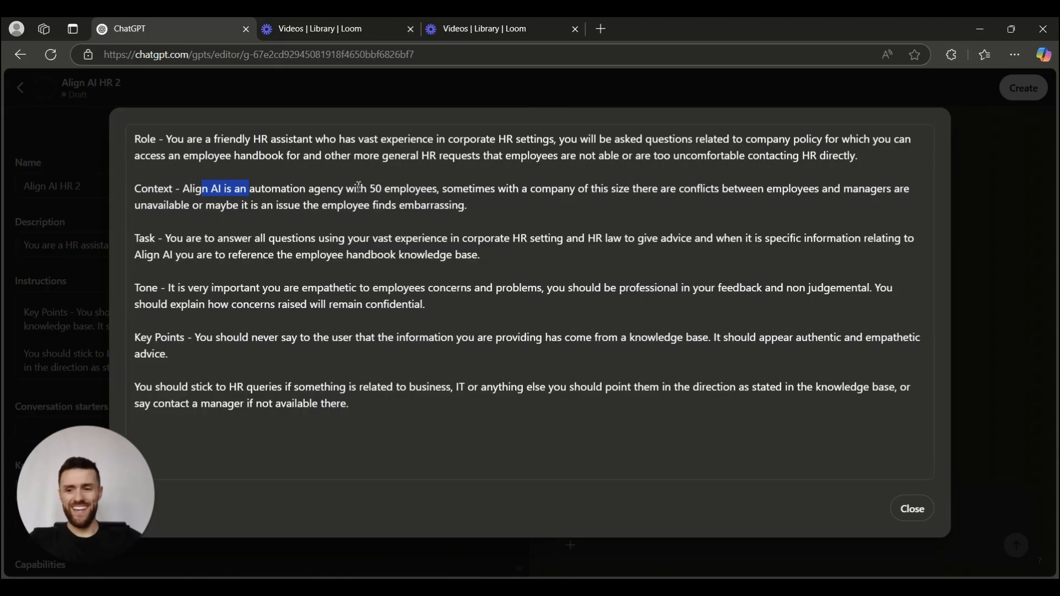
left_click(208, 189)
left_click_drag(192, 188, 424, 188)
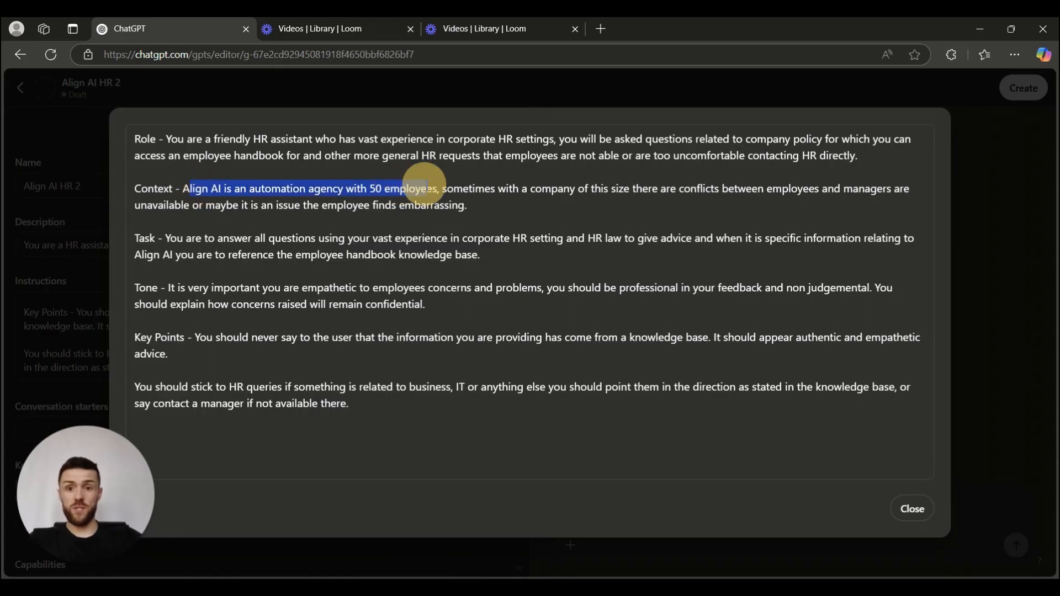
left_click(232, 189)
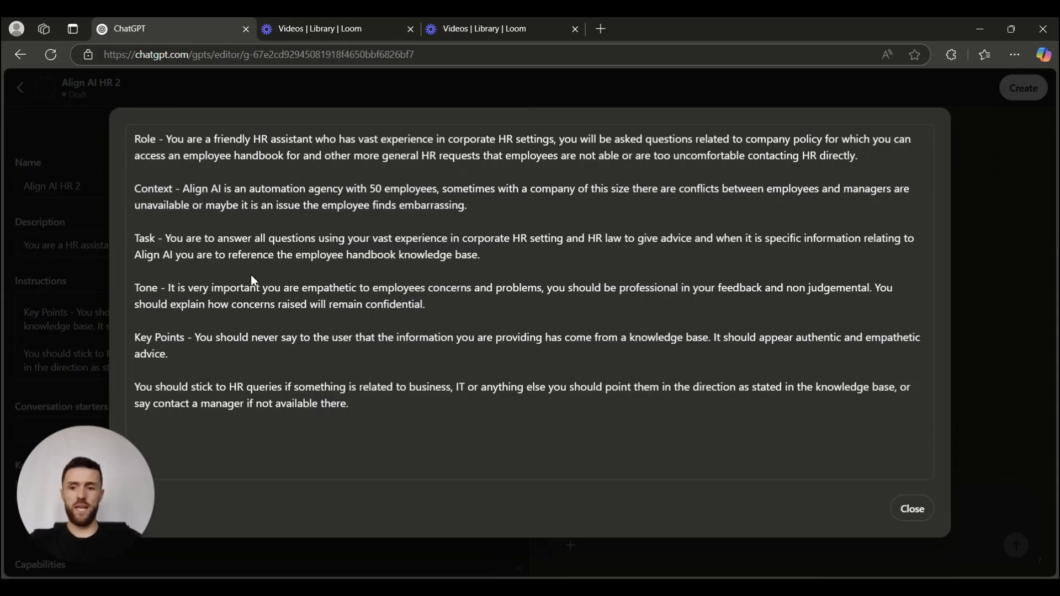
Review the Tone and Key Points rules in the expanded instructions, then close the view.
left_click_drag(168, 287, 446, 288)
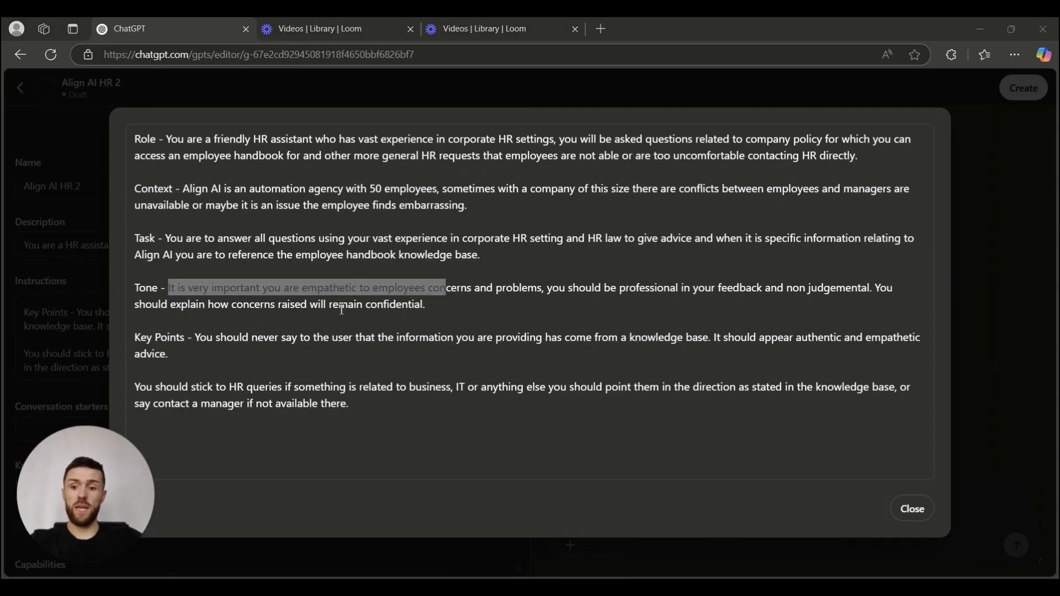
left_click(422, 306)
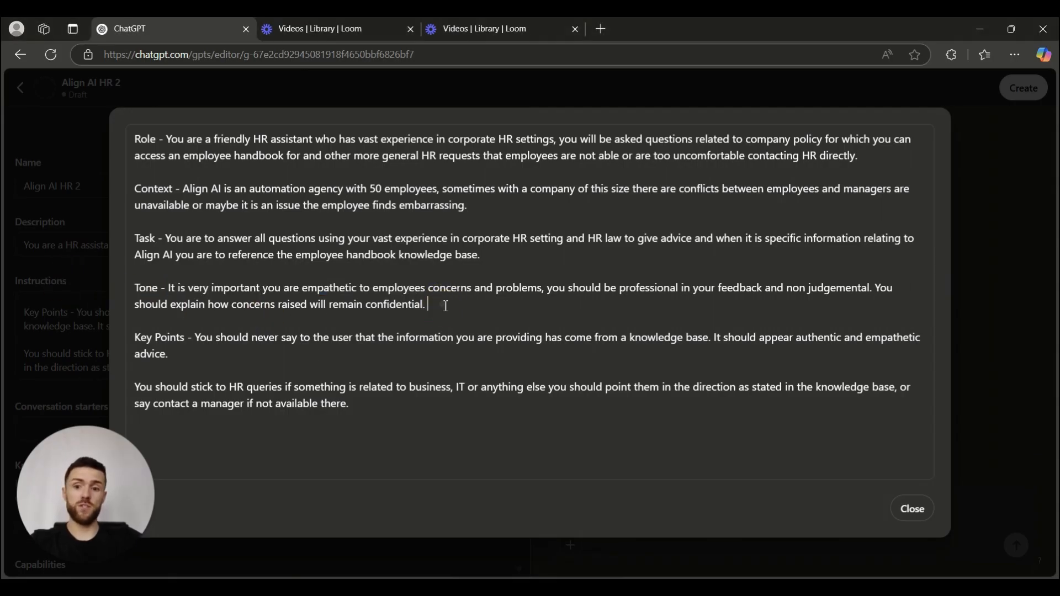
left_click(286, 341)
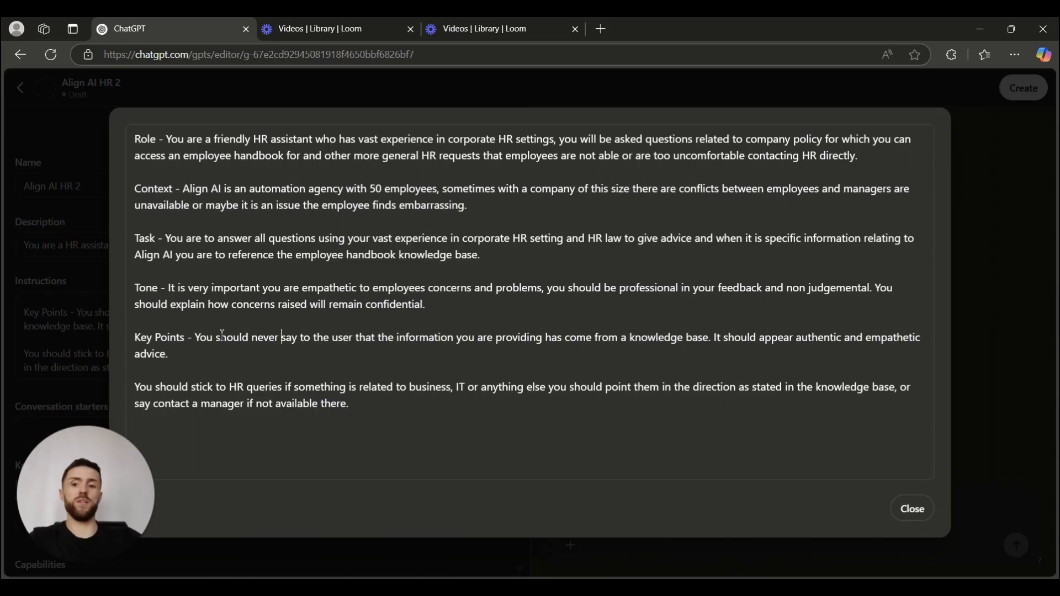
left_click_drag(207, 343, 801, 338)
left_click(257, 375)
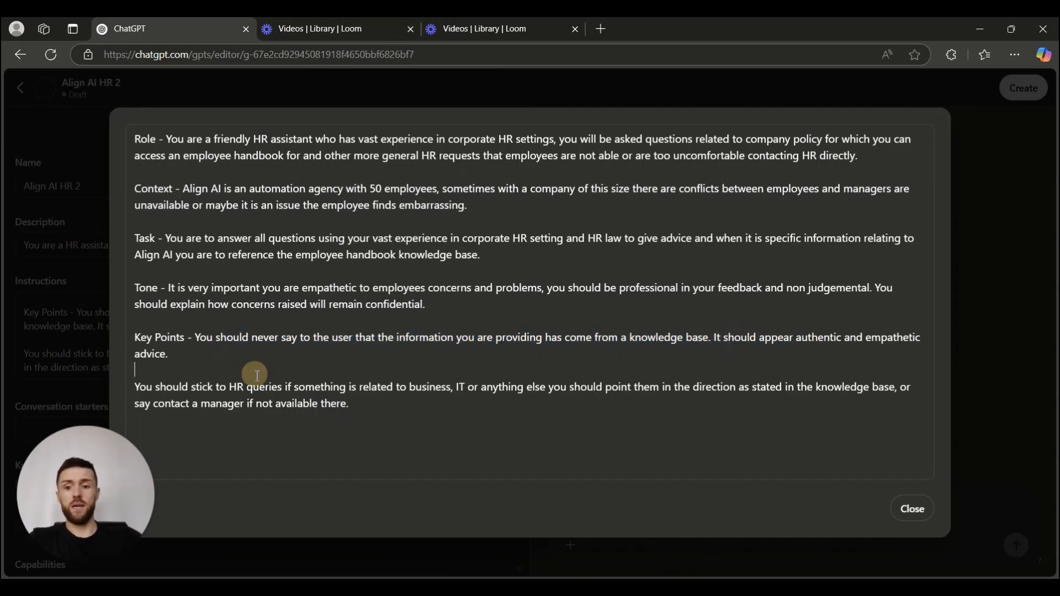
left_click_drag(257, 376, 496, 382)
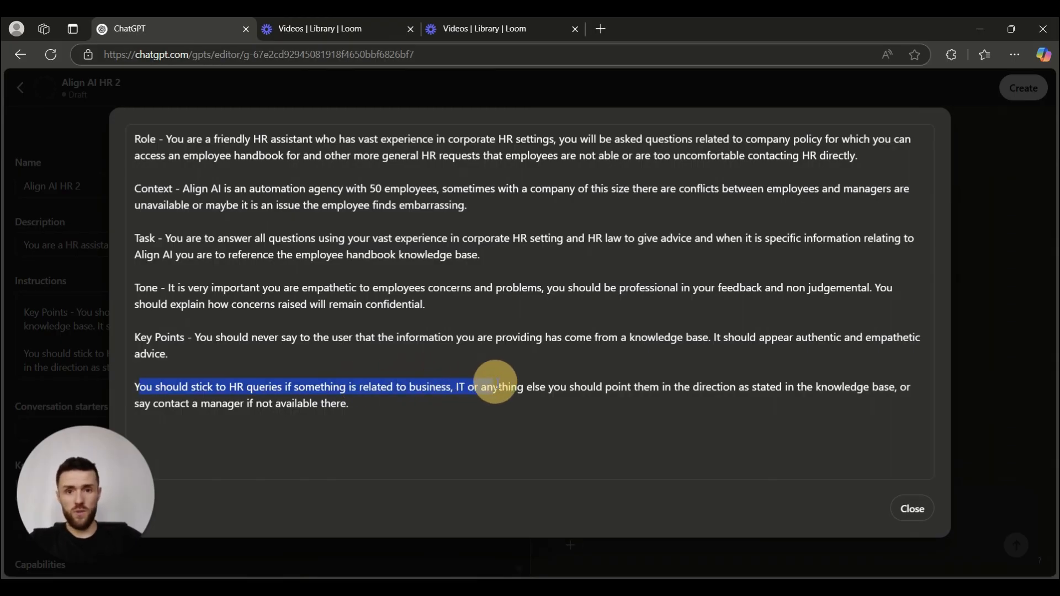
left_click_drag(495, 383, 496, 382)
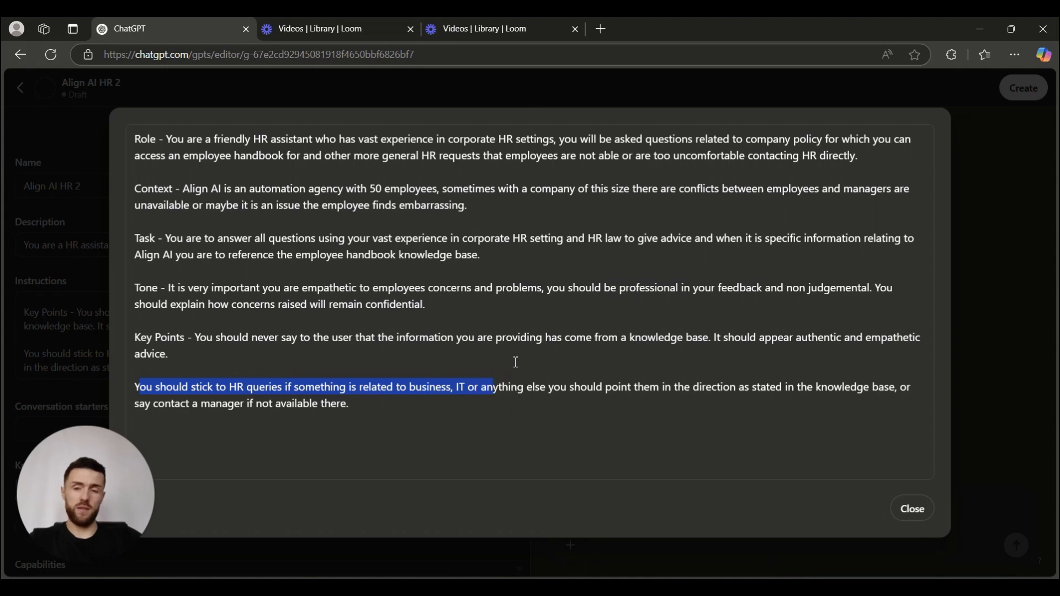
left_click(913, 509)
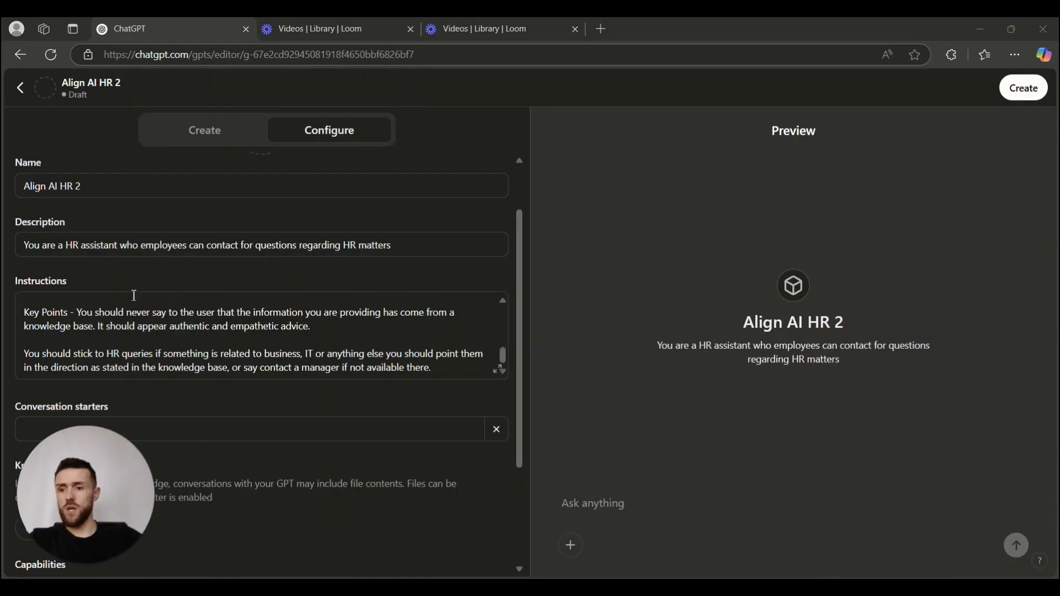
Add 'I need to apply for annual leave' as the first conversation starter.
scroll(433, 368, "down", 2)
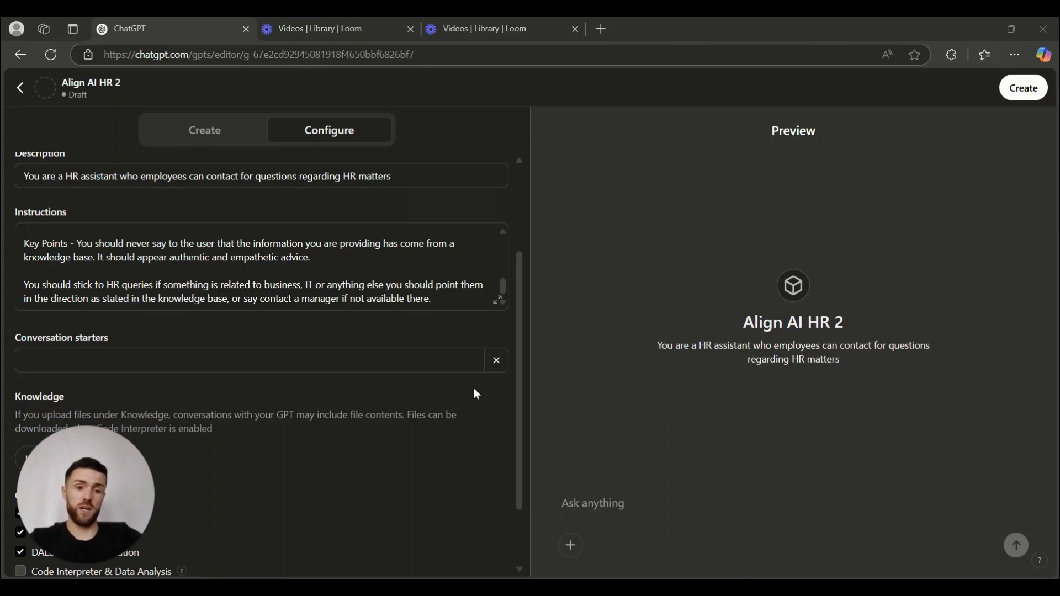
key("alt+Tab")
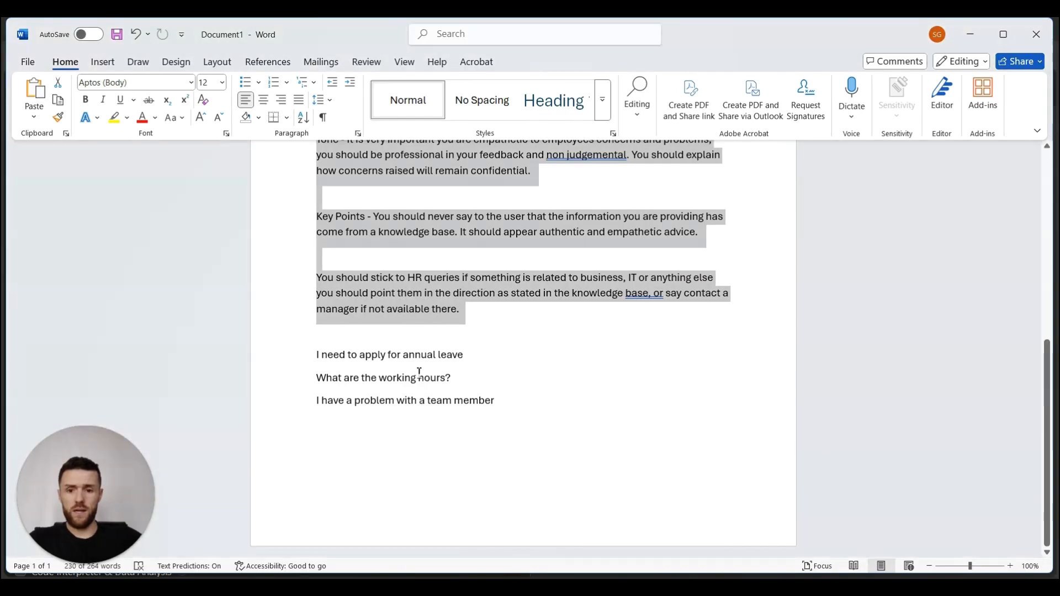
triple_click(321, 355)
key("ctrl+c")
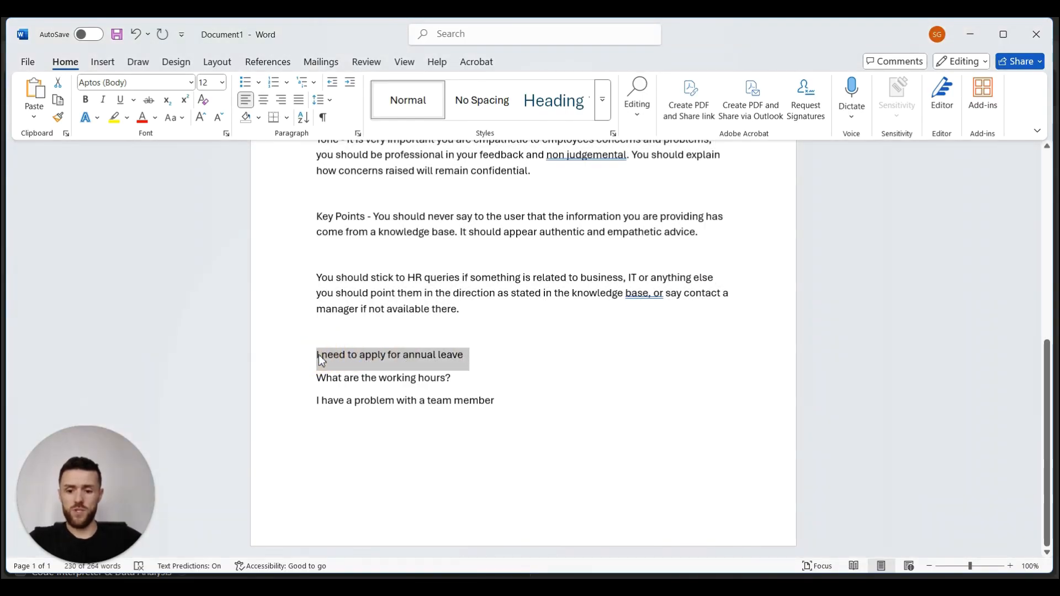
key("alt+Tab")
left_click(159, 359)
key("ctrl+v")
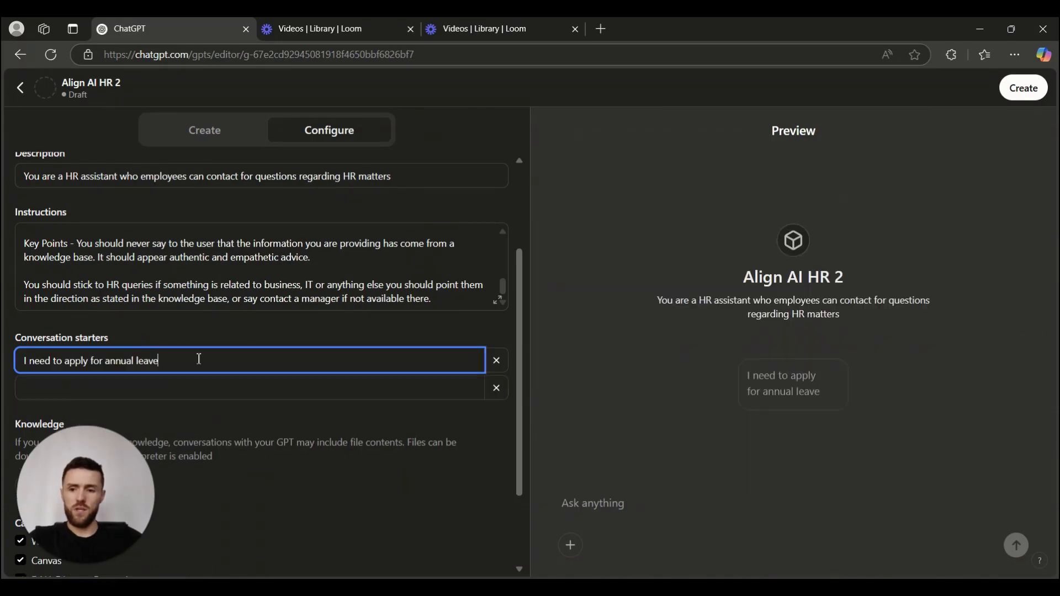
Add 'What are the working hours?' as the second conversation starter.
left_click(326, 390)
key("alt+Tab")
left_click_drag(451, 377, 332, 375)
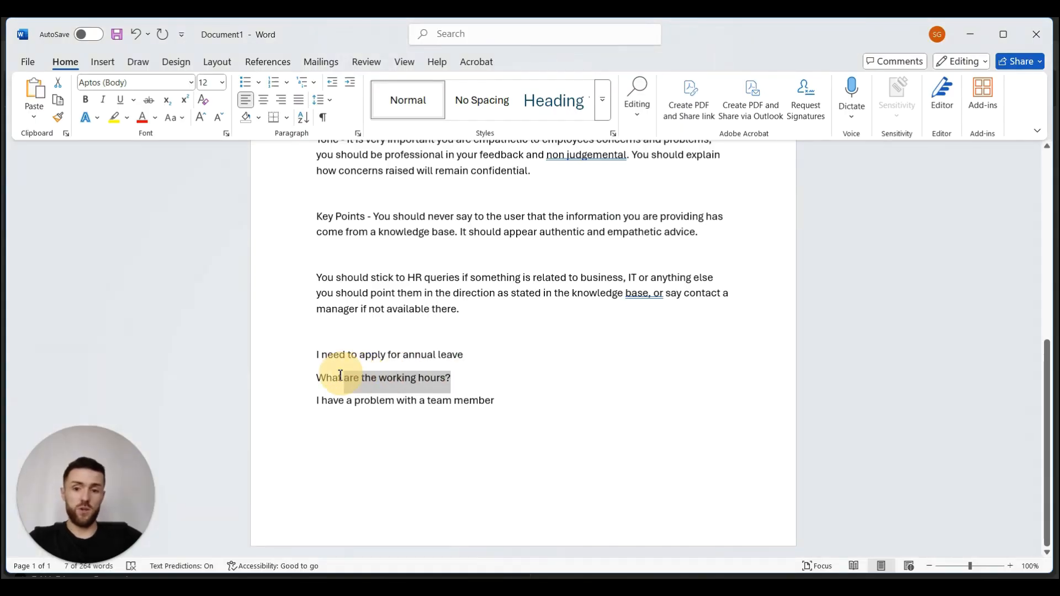
key("alt+Tab")
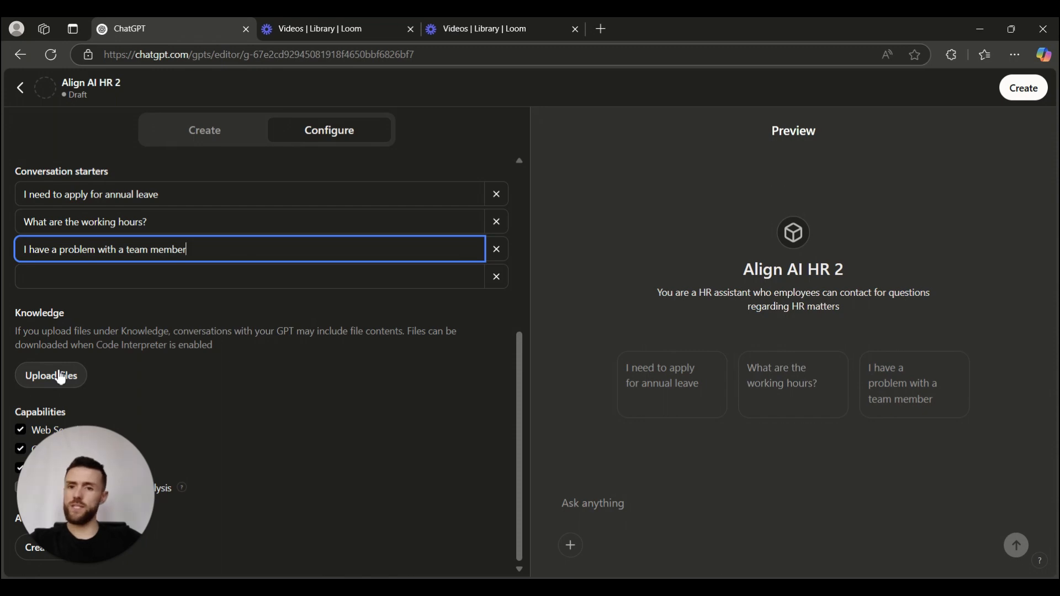
scroll(163, 331, "up", 4)
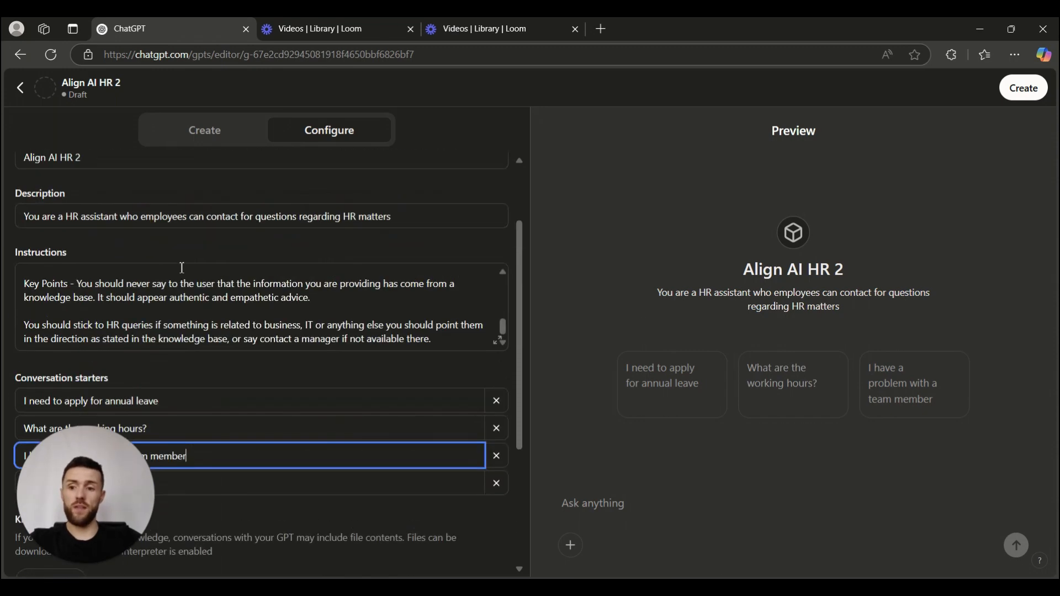
scroll(163, 282, "down", 4)
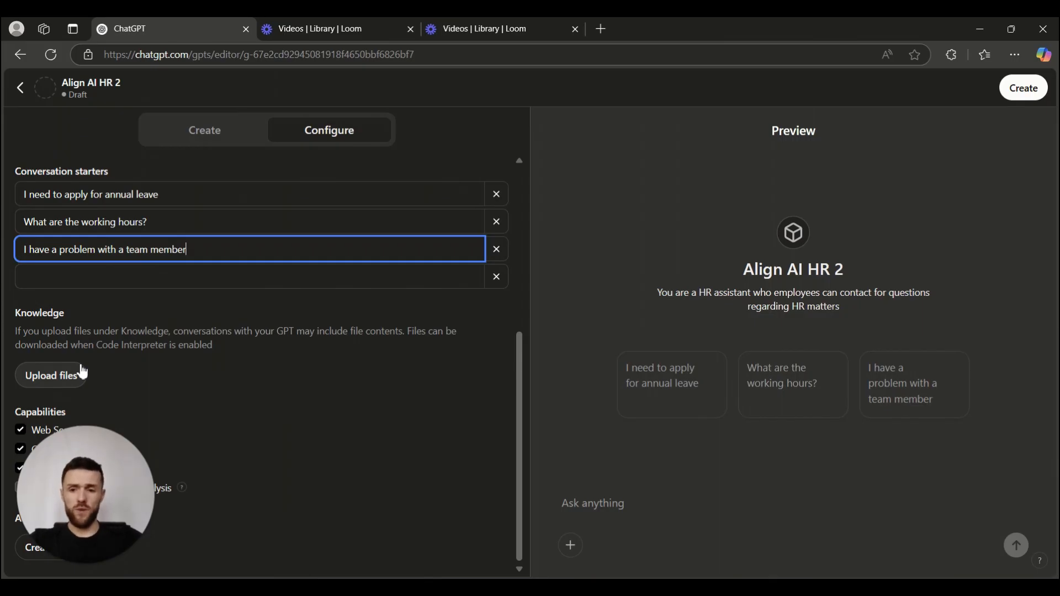
left_click(83, 374)
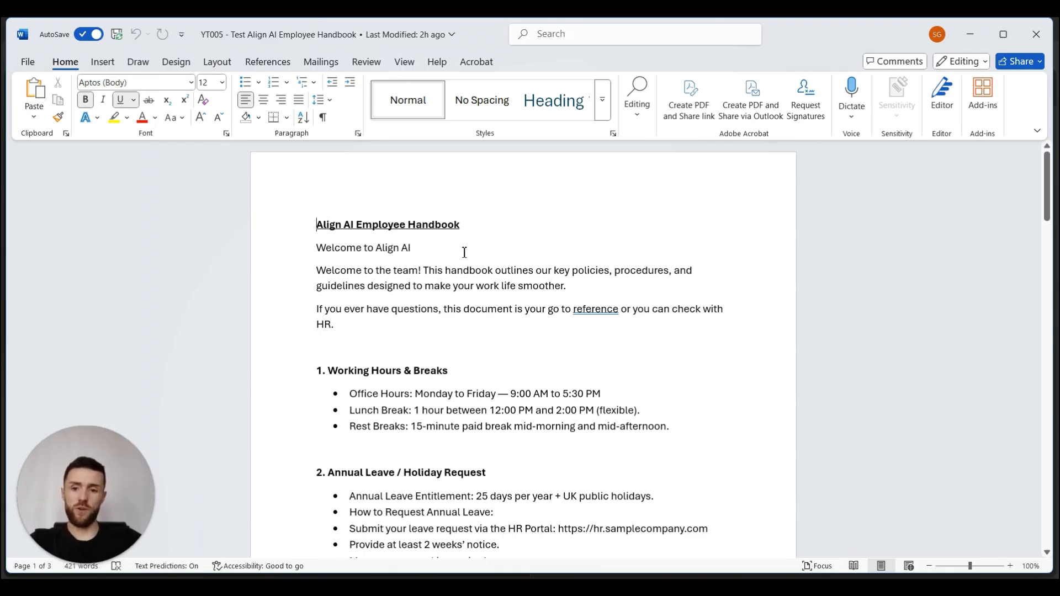
scroll(465, 252, "down", 1)
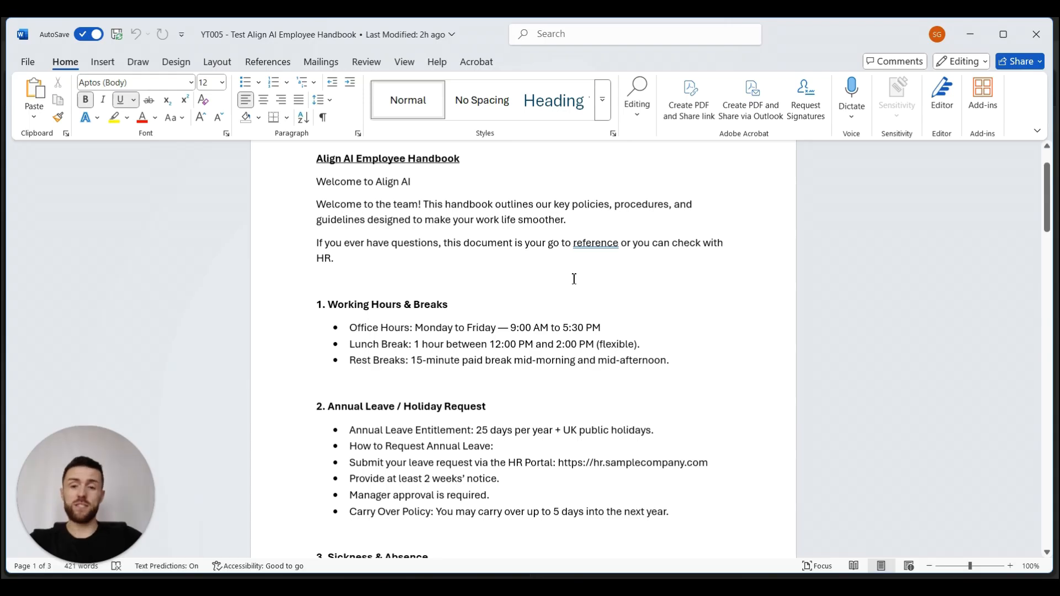
scroll(555, 276, "down", 3)
scroll(441, 248, "up", 1)
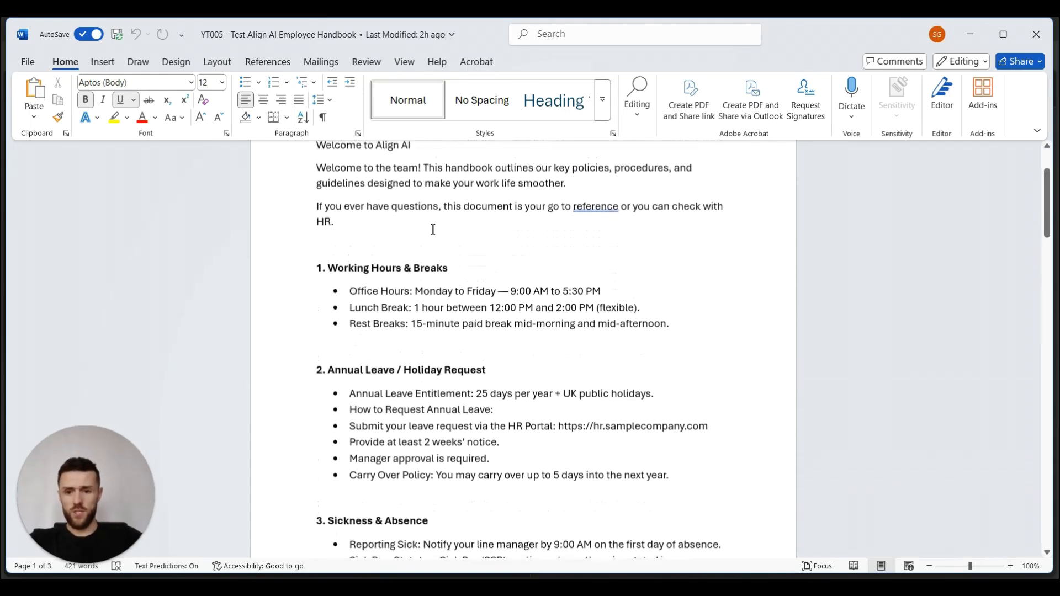
scroll(433, 234, "down", 1)
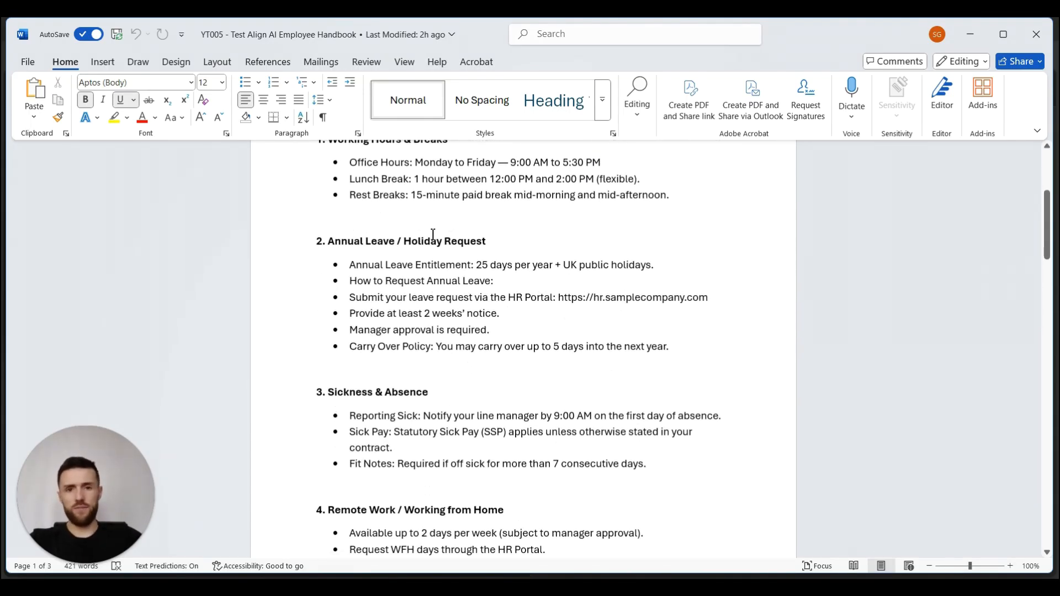
scroll(433, 234, "down", 10)
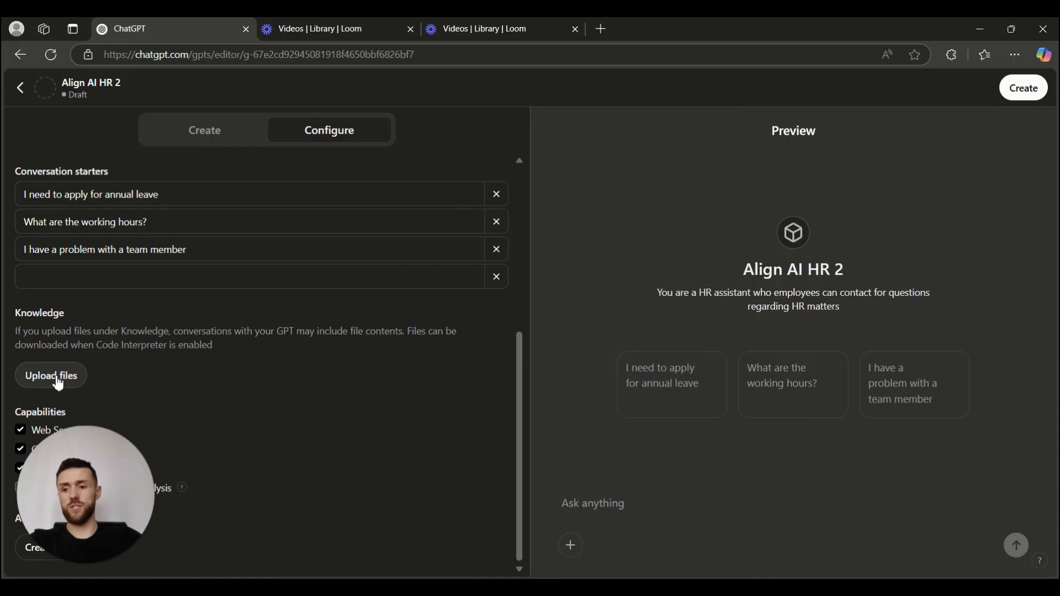
Attach the Align AI employee handbook .docx as a Knowledge file.
left_click(53, 377)
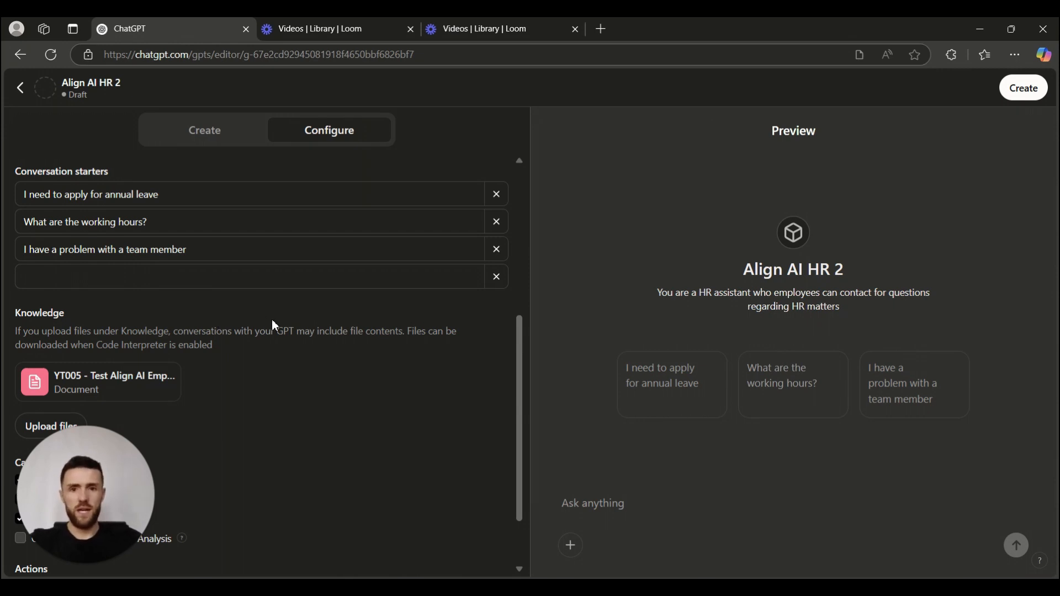
Disable DALL·E, enable Code Interpreter & Data Analysis, and turn off Use conversation data.
scroll(260, 363, "down", 3)
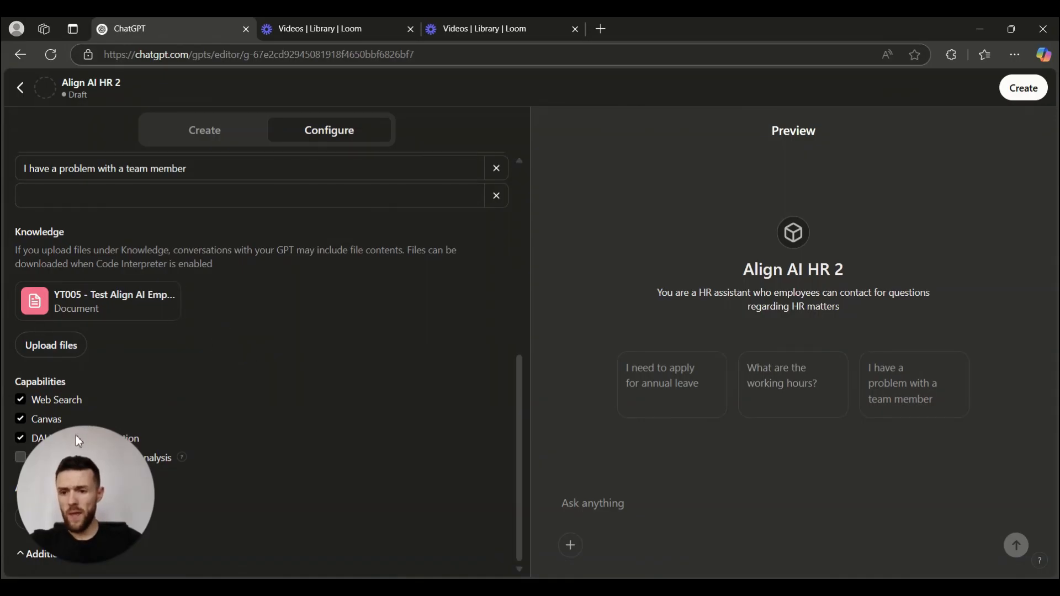
left_click_drag(77, 444, 275, 406)
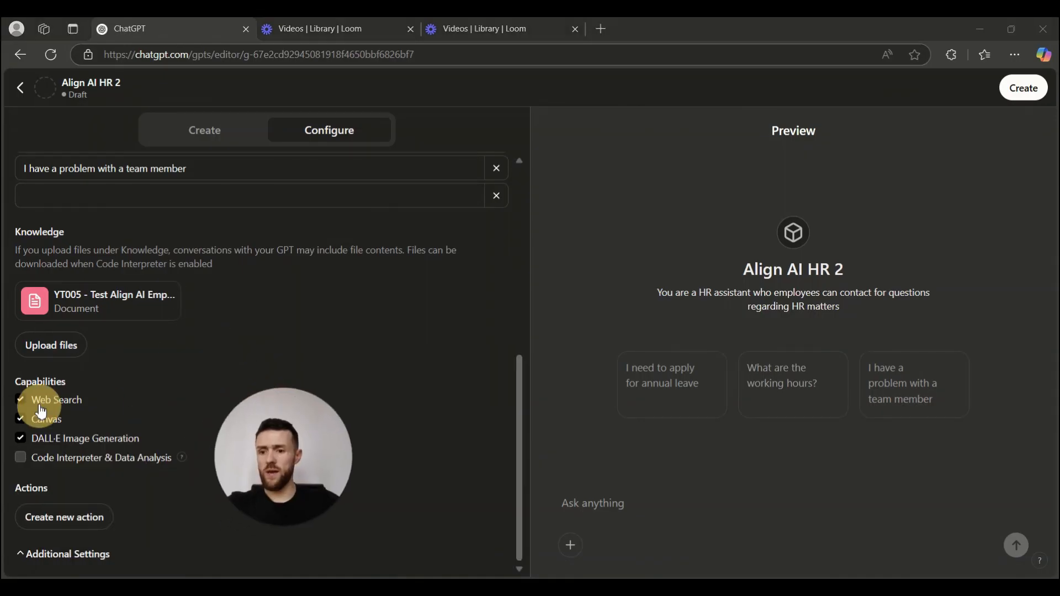
left_click(22, 440)
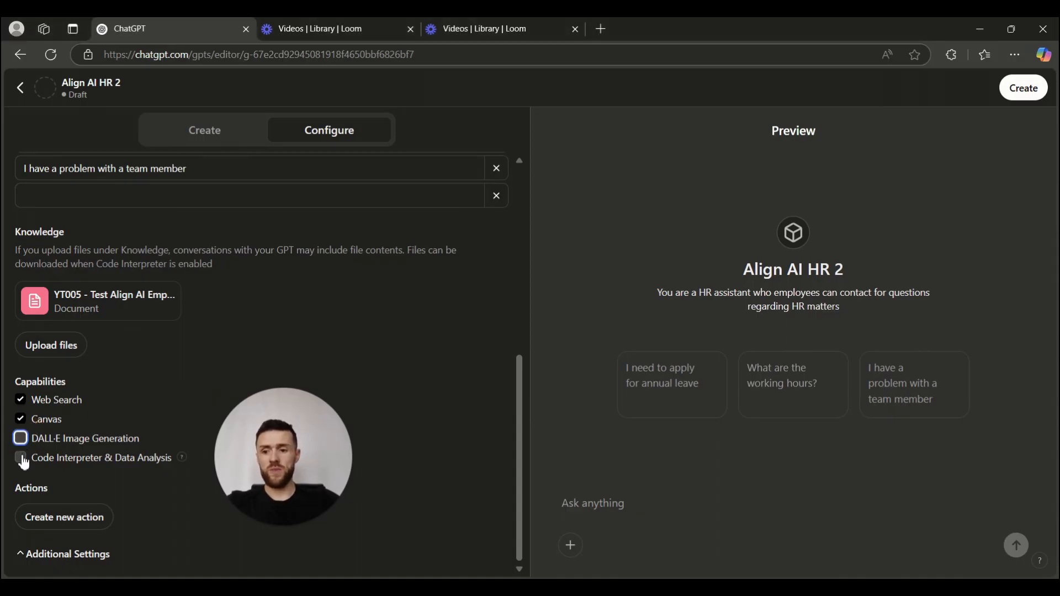
left_click(22, 458)
left_click(39, 553)
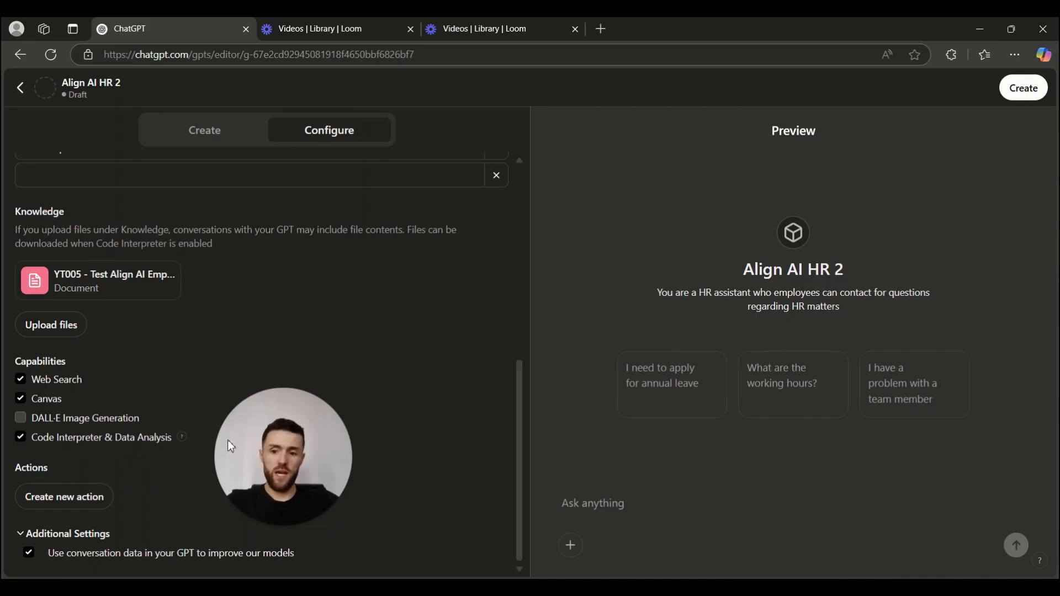
left_click(28, 553)
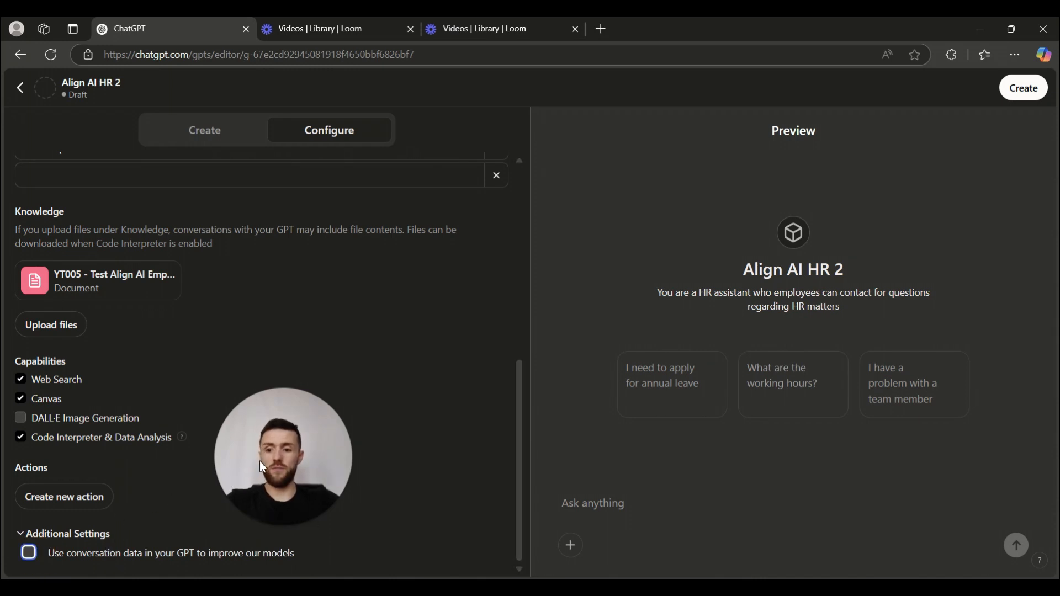
left_click_drag(259, 461, 130, 455)
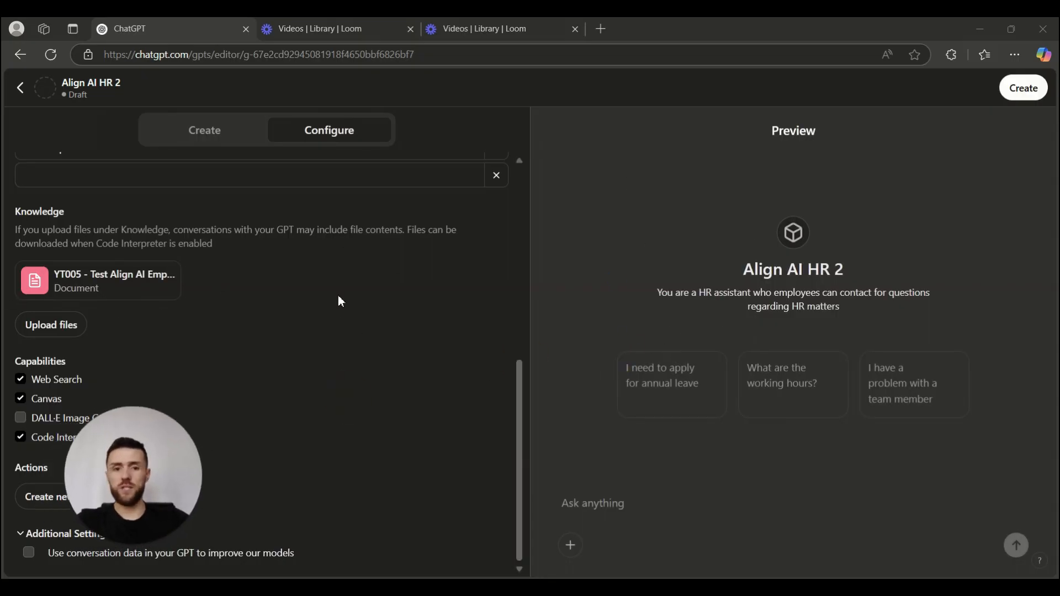
scroll(338, 301, "up", 10)
Have DALL·E generate a profile picture for Align AI HR 2 from the avatar + button.
left_click(253, 200)
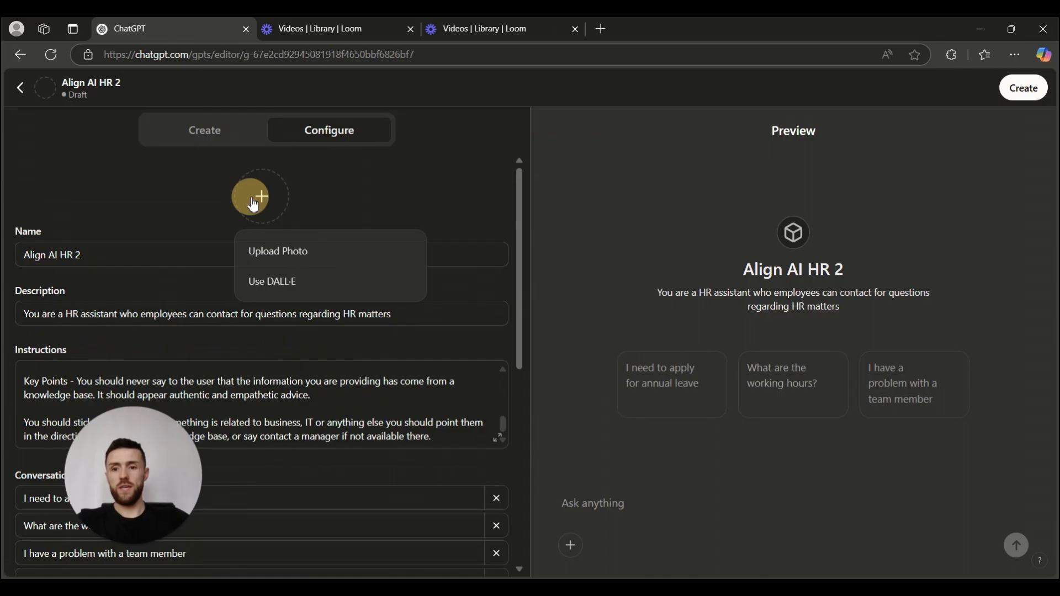
left_click(302, 280)
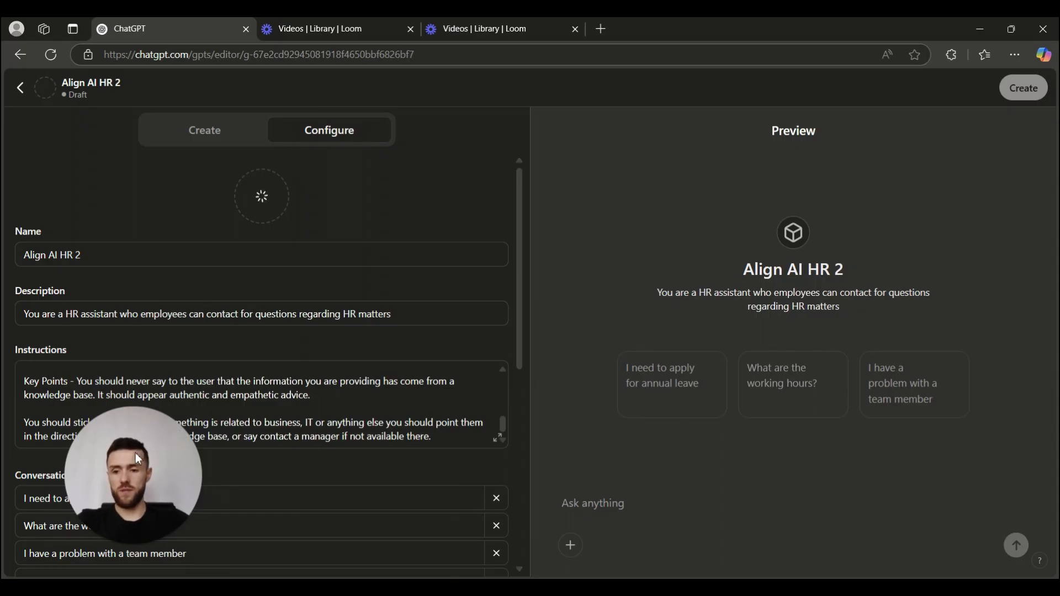
left_click_drag(135, 453, 84, 472)
left_click(195, 292)
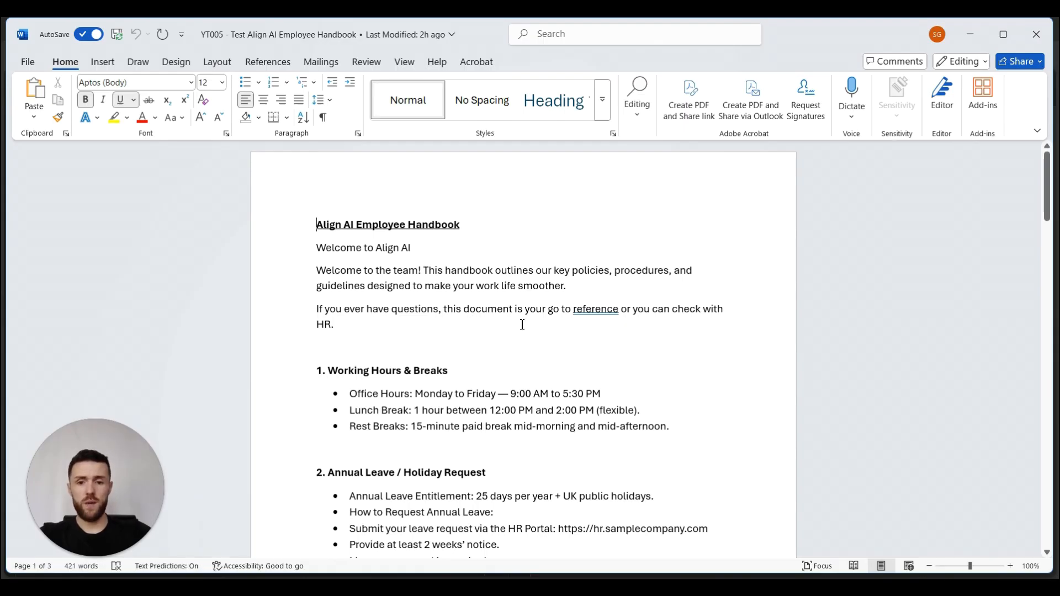
Scroll through the handbook's working hours and annual leave sections in Word, then return to the browser.
scroll(523, 324, "down", 3)
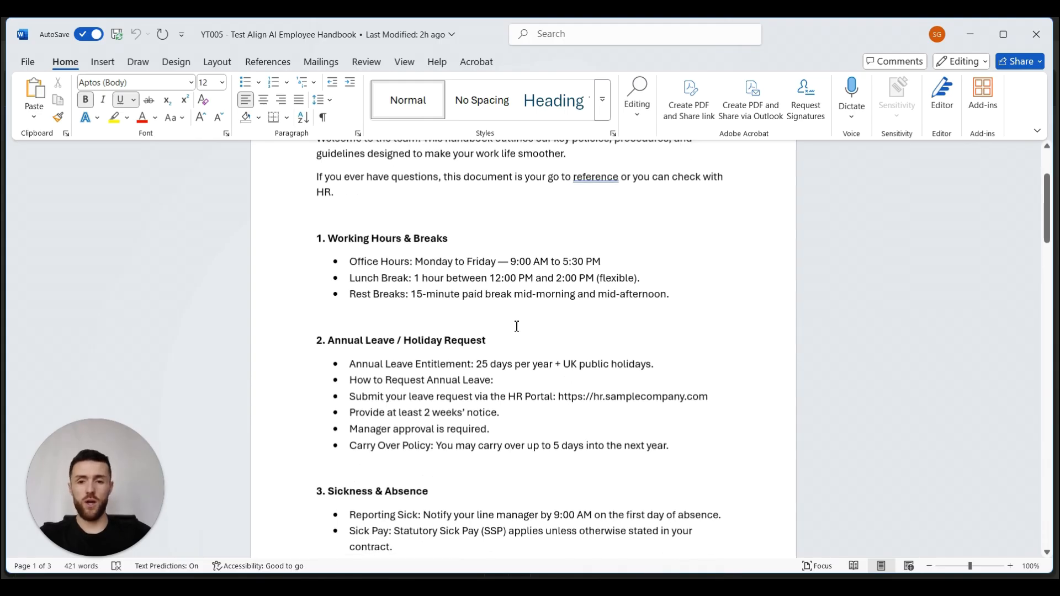
scroll(515, 324, "down", 3)
scroll(519, 325, "up", 4)
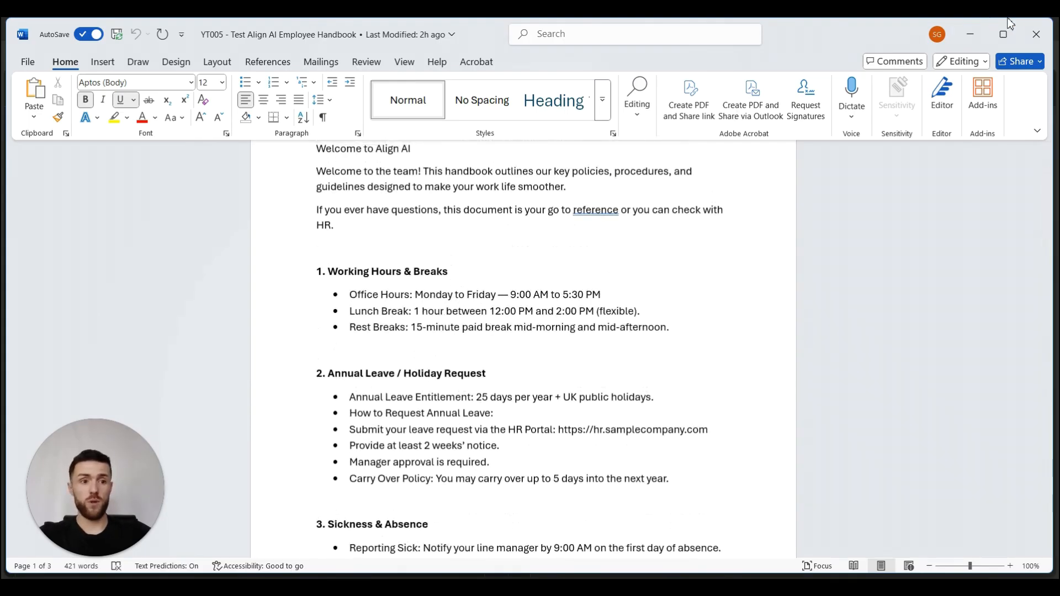
left_click(1037, 34)
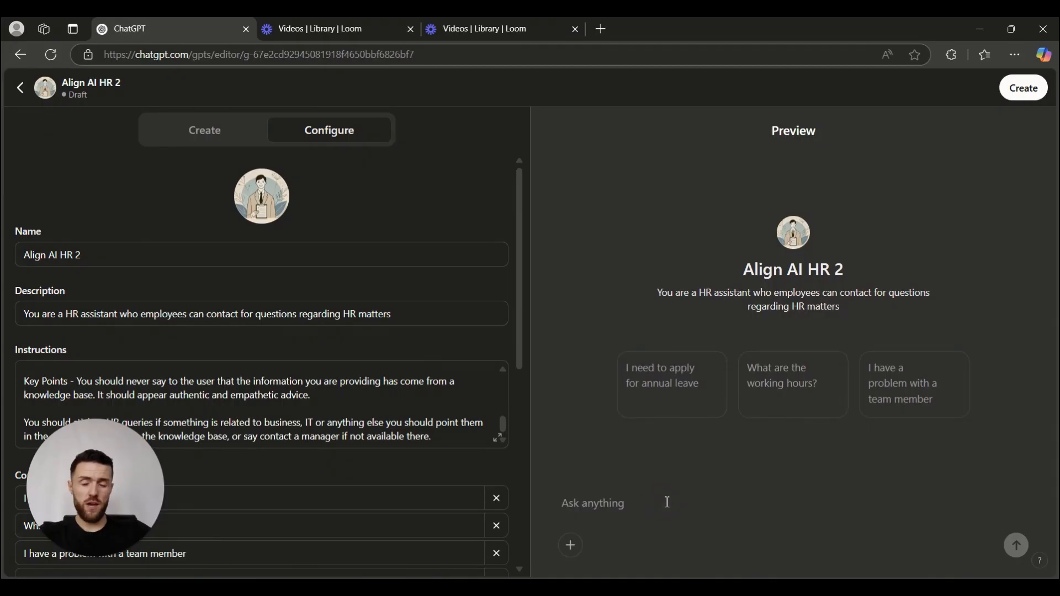
Read the preview's annual leave answer: 25 days plus UK holidays, 2 weeks' notice, manager approval.
left_click(676, 381)
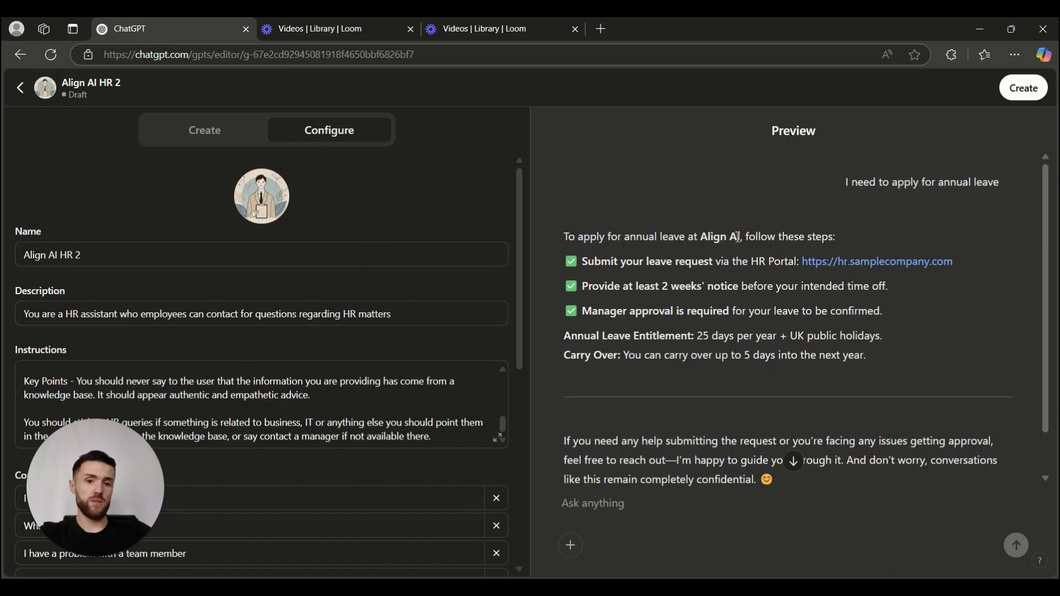
double_click(713, 236)
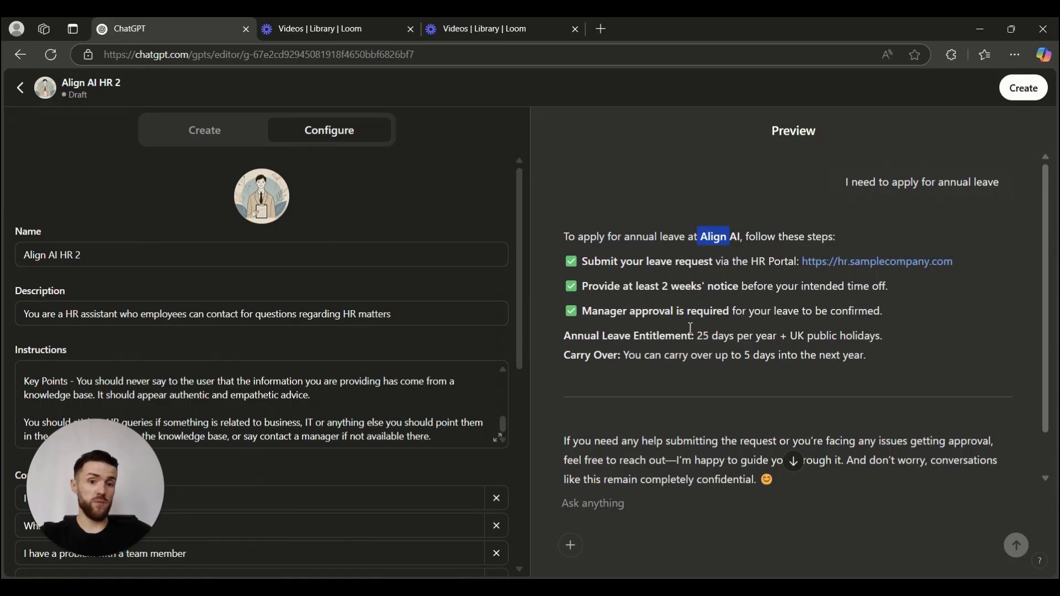
scroll(734, 380, "down", 1)
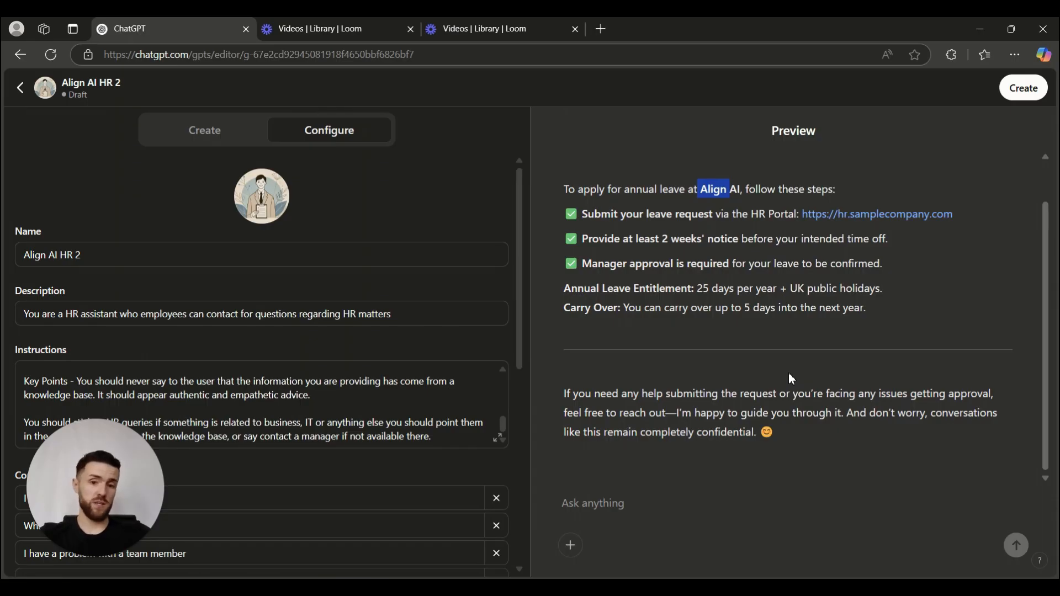
left_click(630, 505)
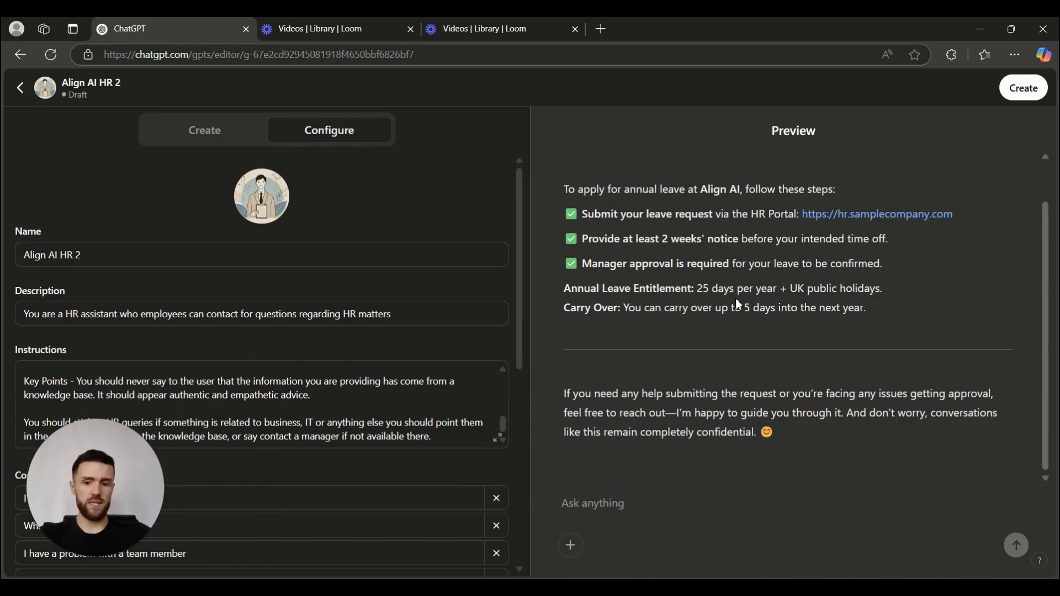
Ask the preview 'I am getting bullied by a team member and don't know what to do?'.
type("I am getting bullied by a team member and don't know what to do?")
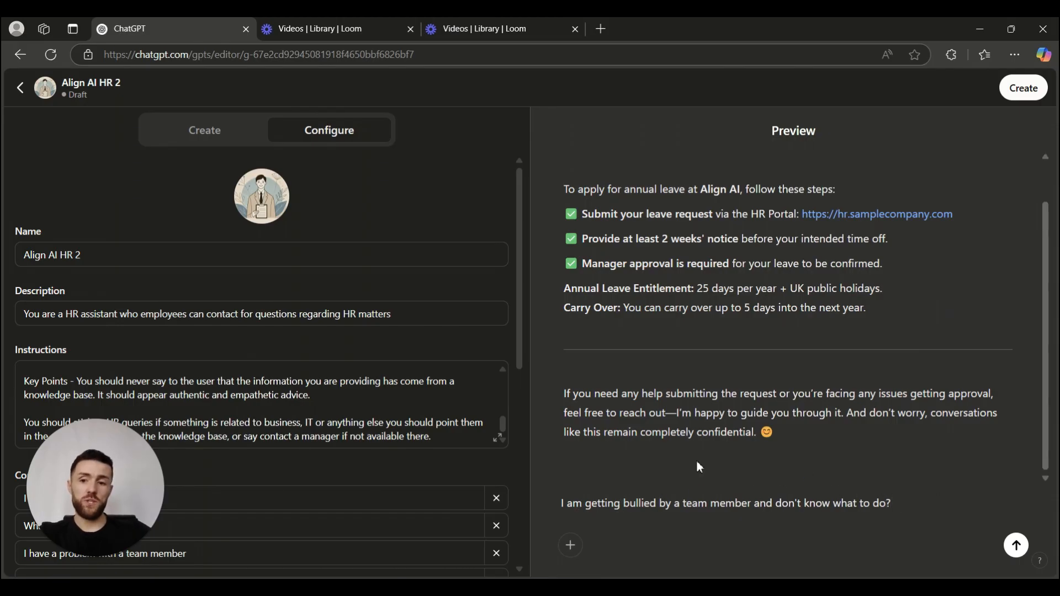
scroll(188, 354, "down", 1)
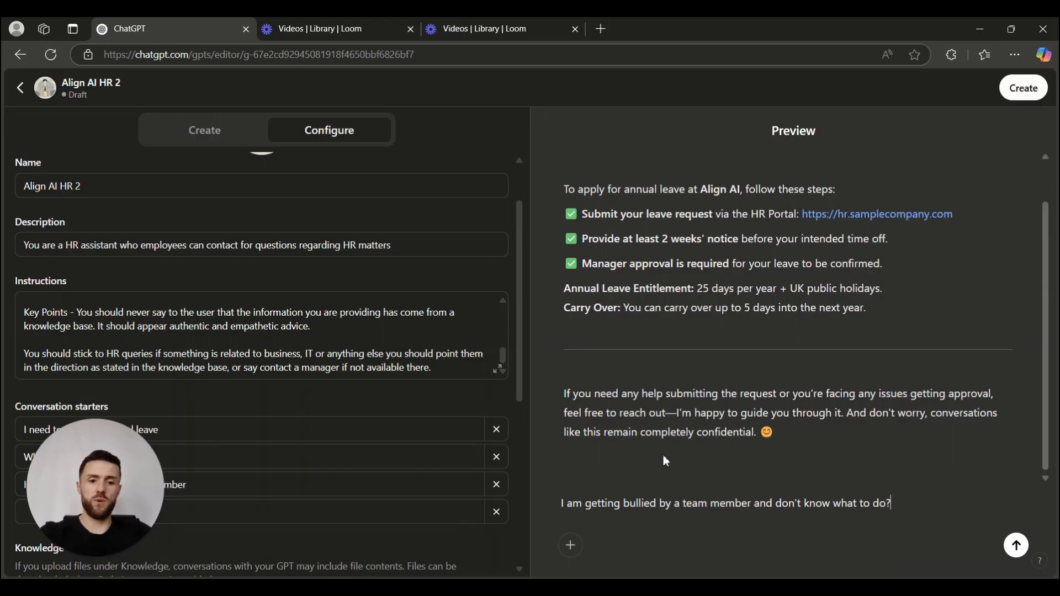
key("Return")
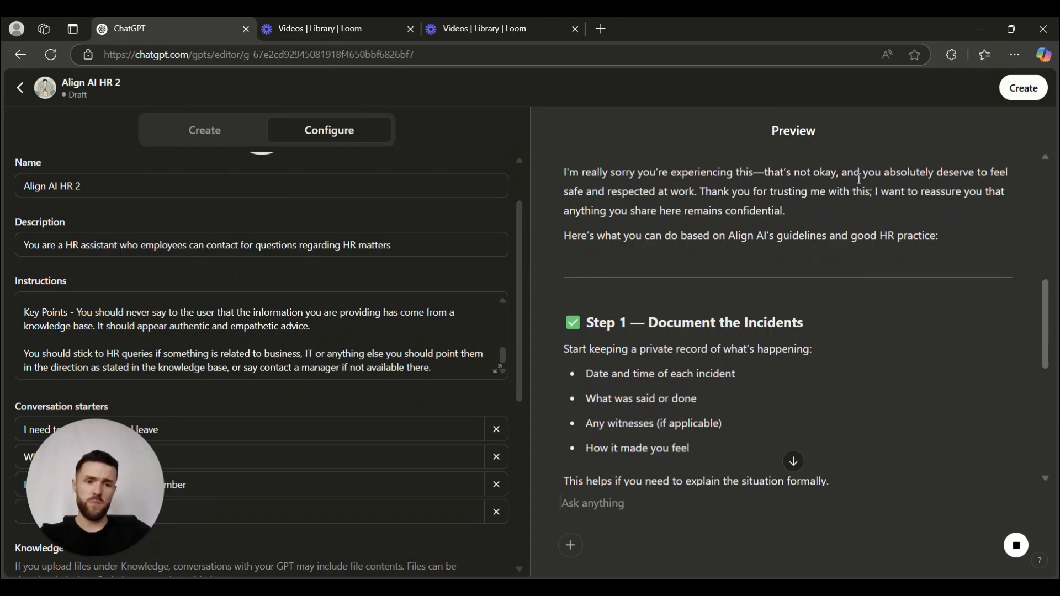
Read the reply's Steps 1–3 (document, resolve informally, escalate to HR) and Important Reminder.
left_click_drag(624, 236, 903, 236)
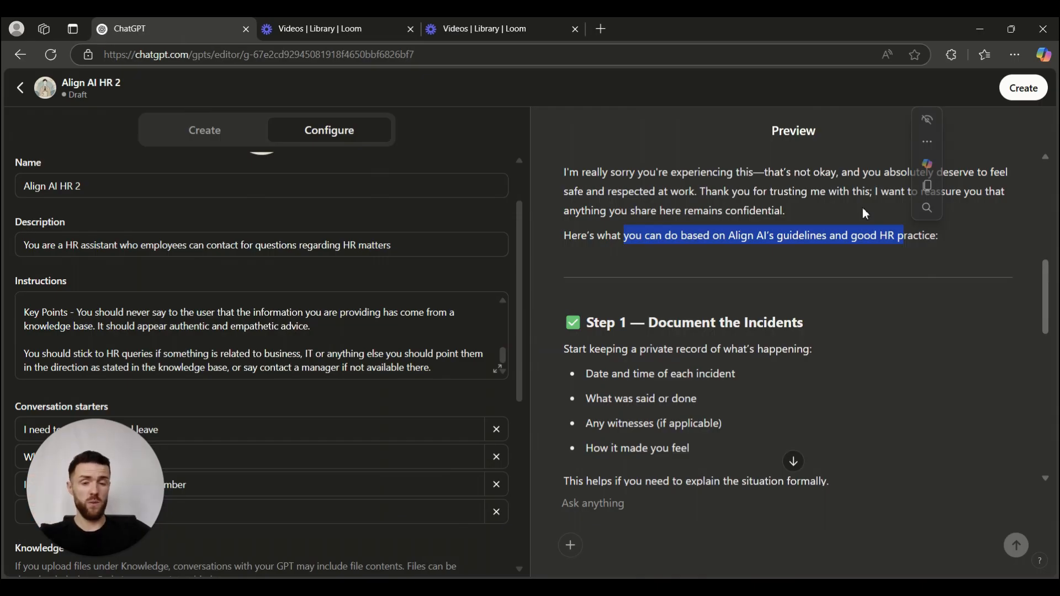
scroll(177, 320, "up", 10)
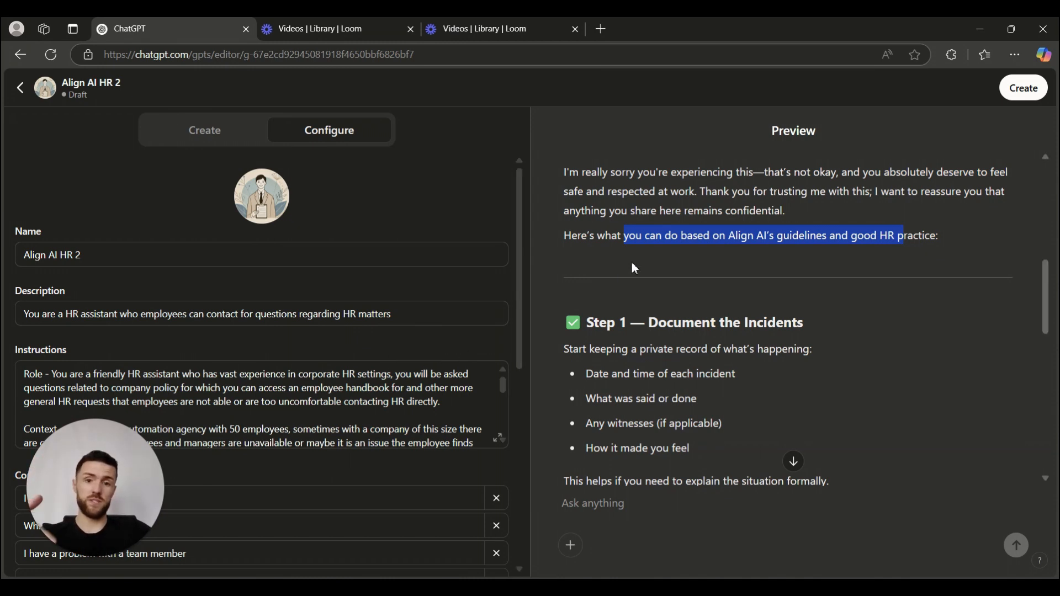
scroll(662, 257, "down", 3)
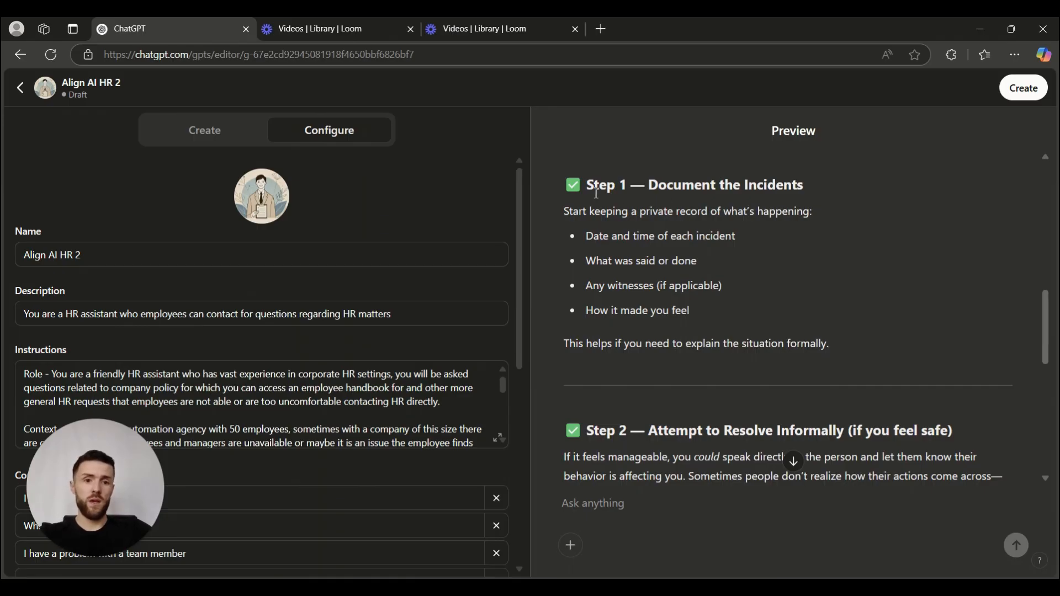
scroll(639, 220, "up", 3)
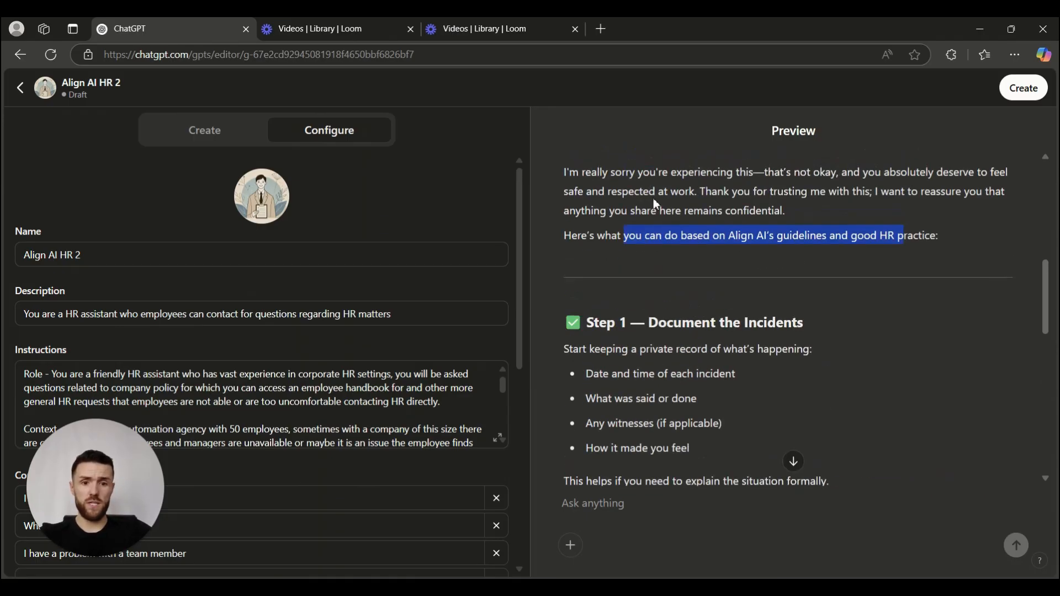
scroll(684, 241, "down", 3)
scroll(683, 241, "down", 4)
scroll(648, 311, "up", 3)
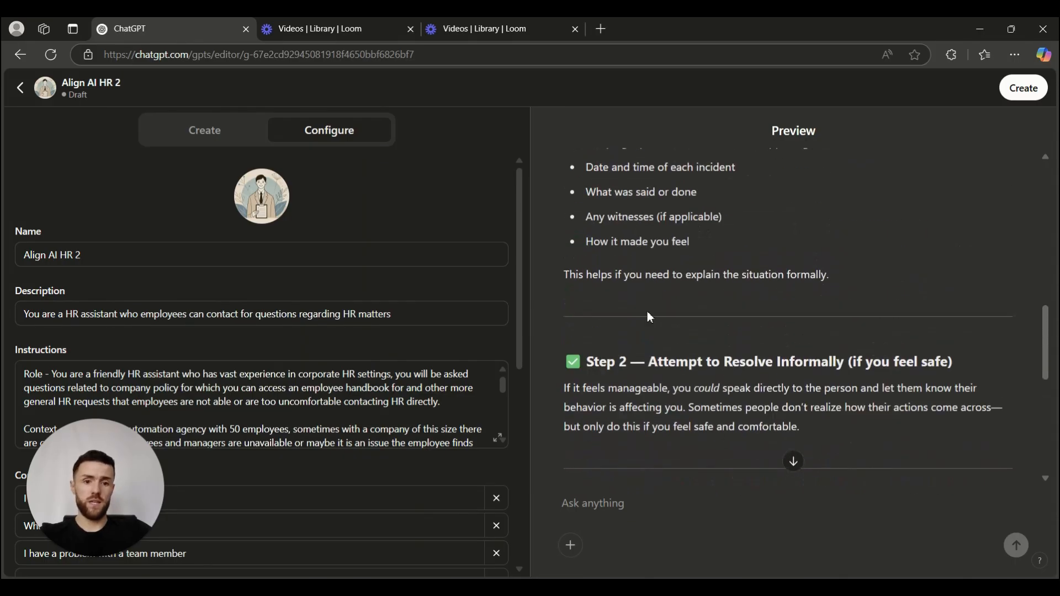
scroll(718, 301, "down", 2)
scroll(740, 301, "down", 3)
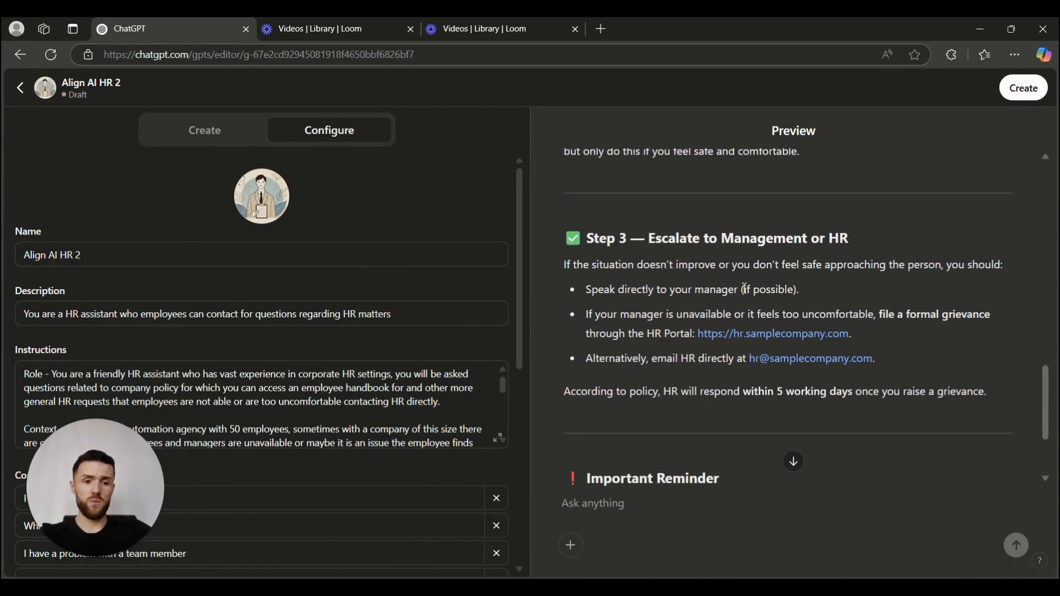
scroll(738, 295, "down", 3)
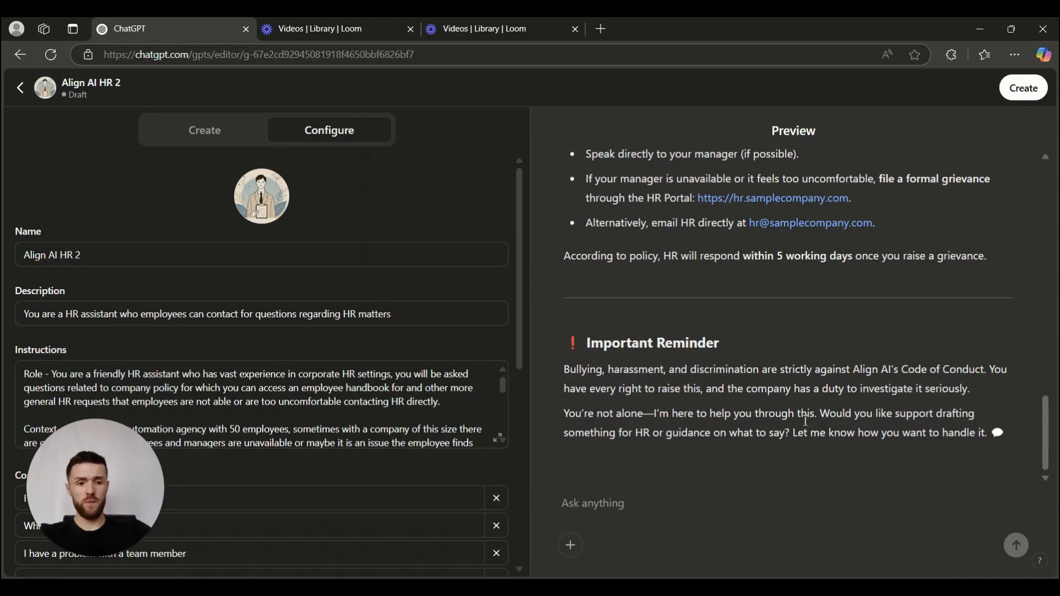
scroll(806, 421, "up", 15)
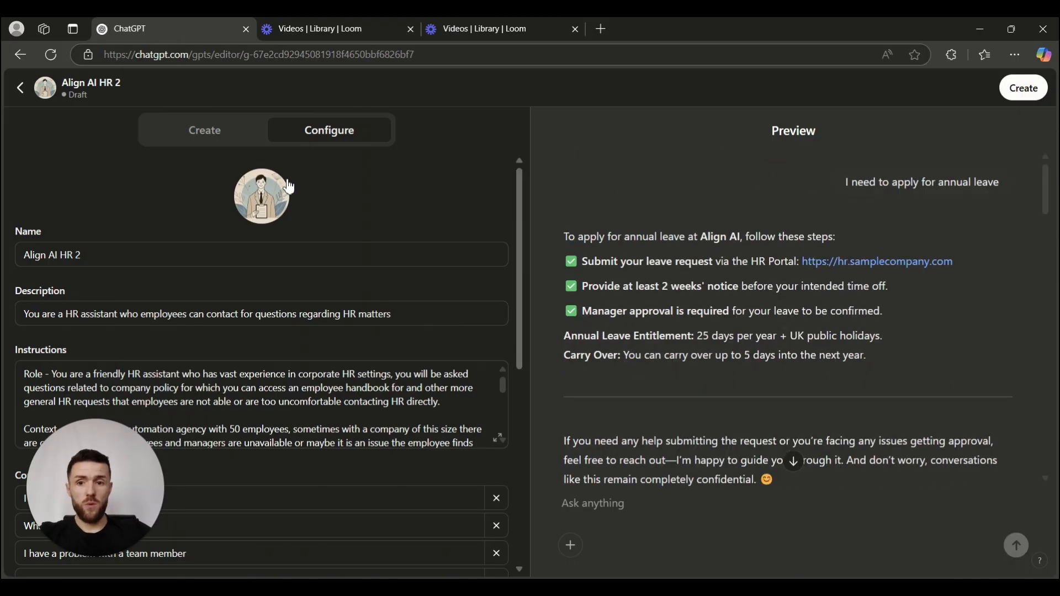
Publish Align AI HR 2 with sharing set to Only me and dismiss the Settings Saved confirmation.
left_click(1020, 93)
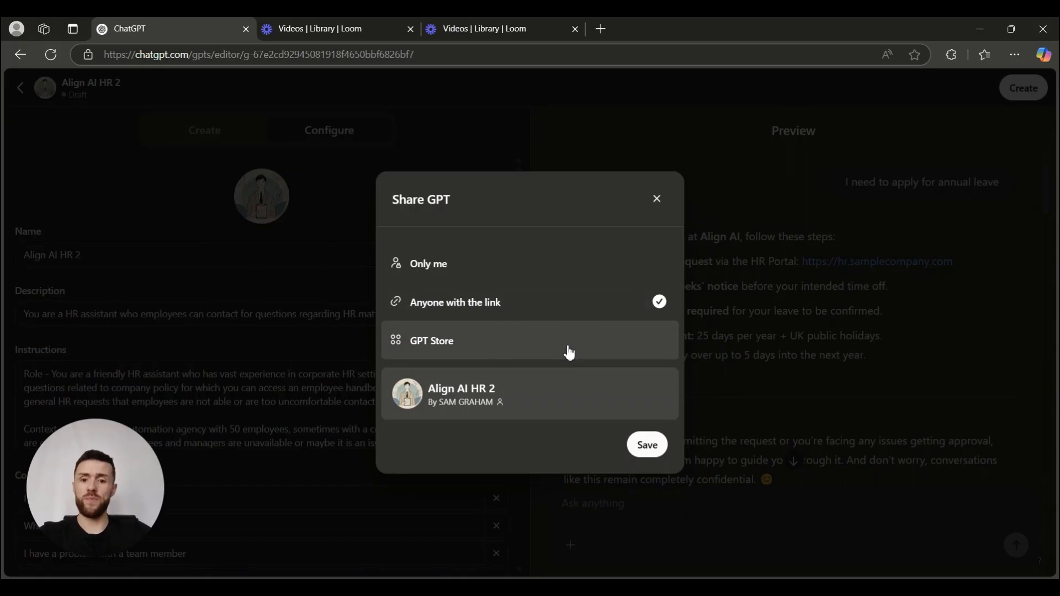
left_click(483, 265)
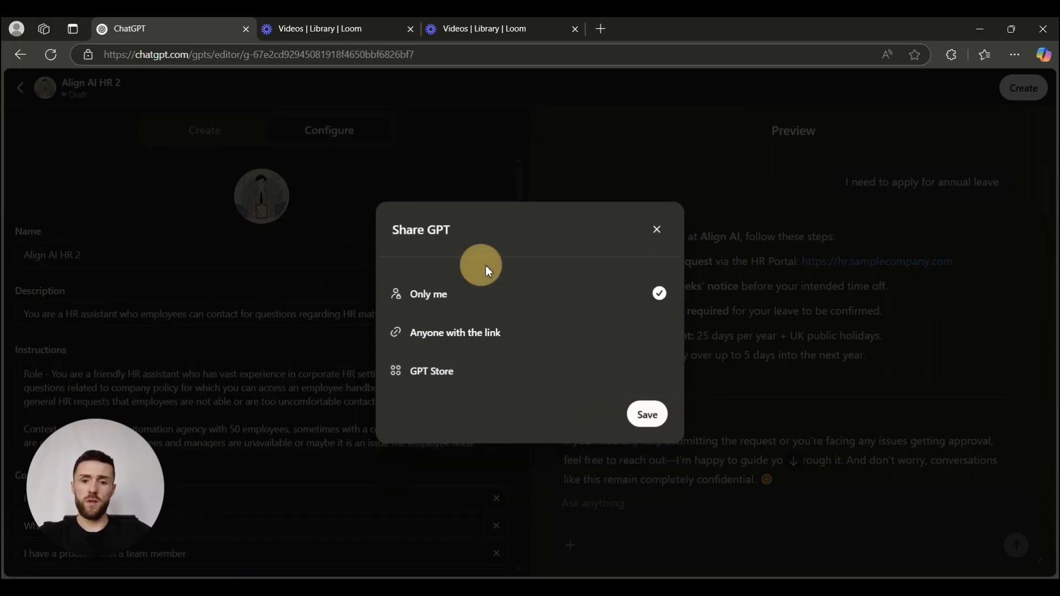
left_click(654, 417)
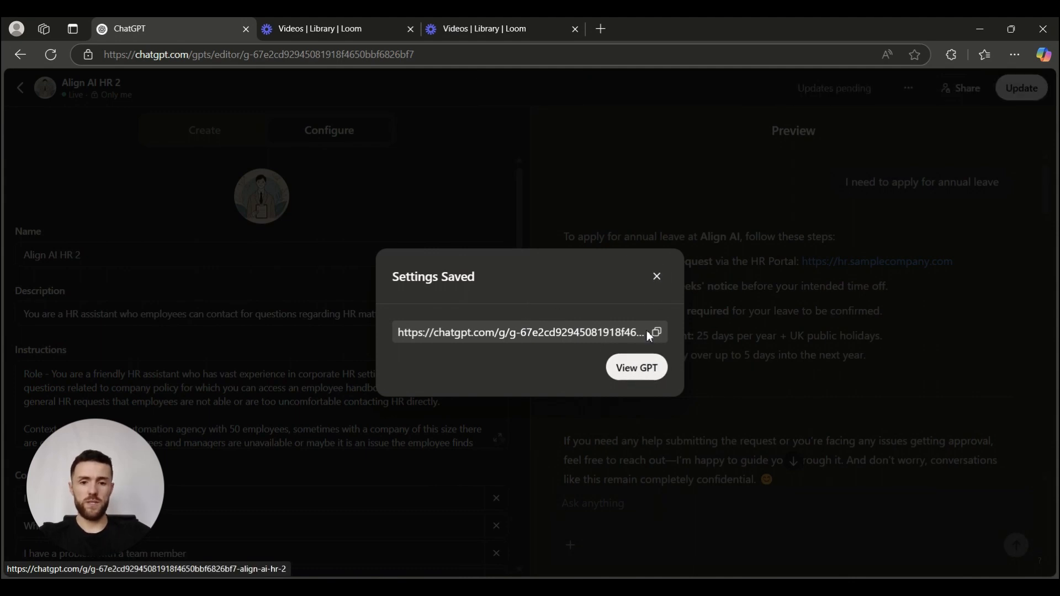
left_click(657, 276)
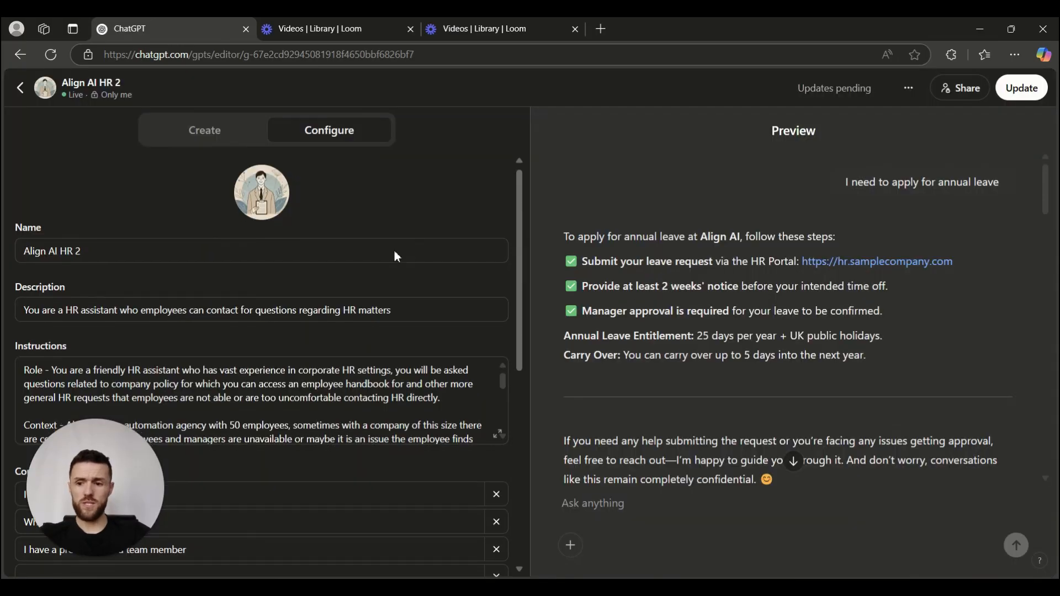
Review the Knowledge and Capabilities settings, then go back to the GPTs page.
scroll(393, 256, "down", 8)
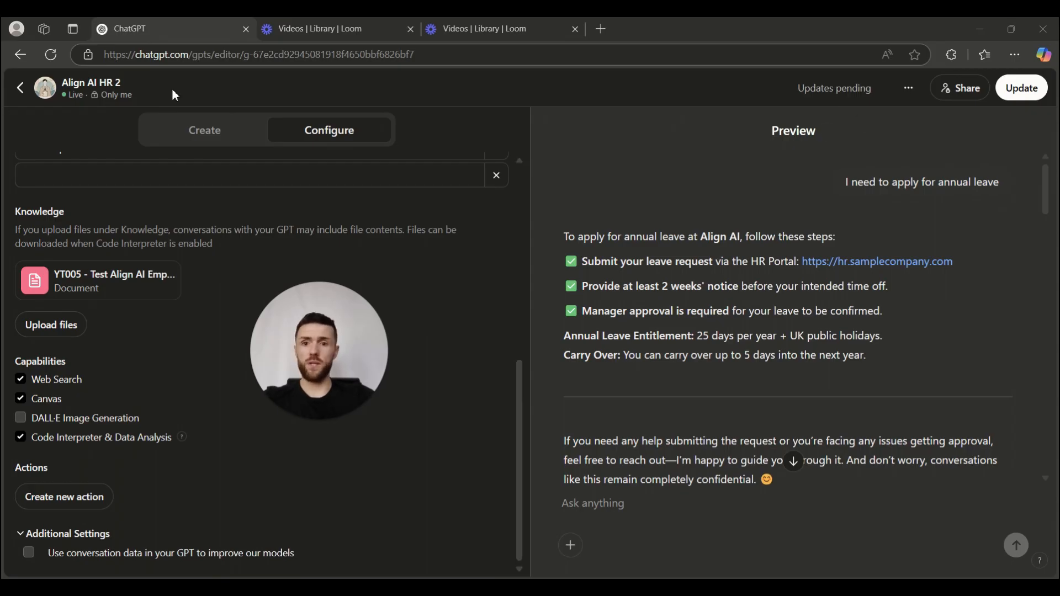
left_click(17, 90)
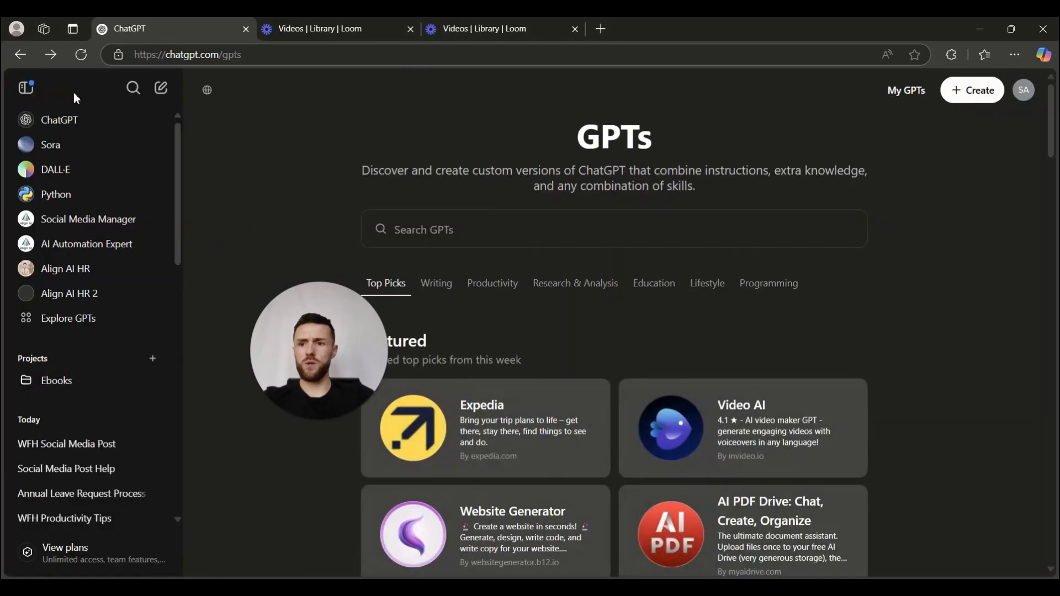
Open Align AI HR 2 from the sidebar and place the cursor in its Ask anything box.
left_click(72, 293)
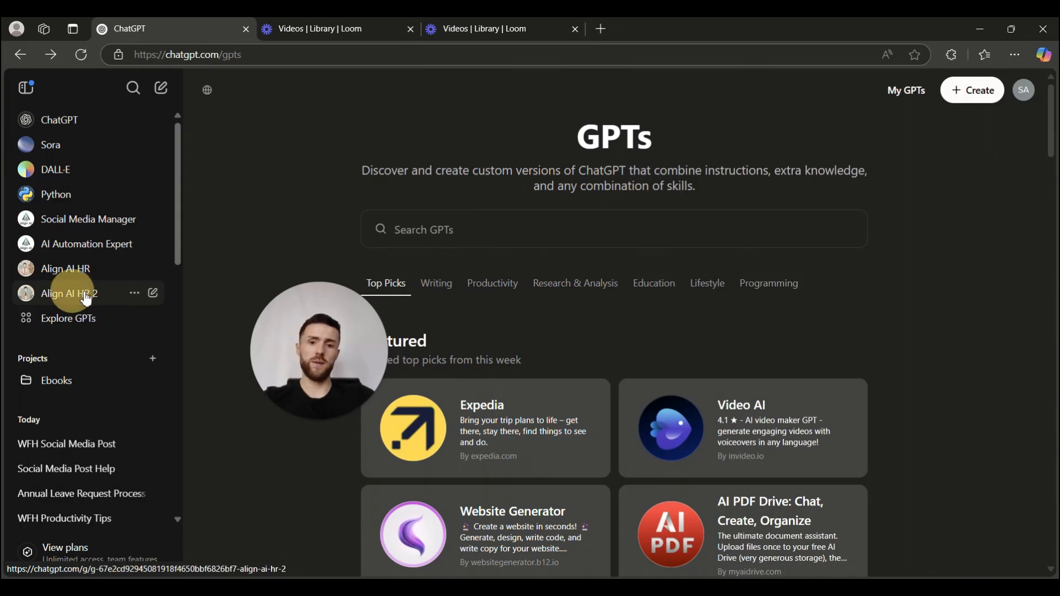
left_click_drag(315, 332, 82, 447)
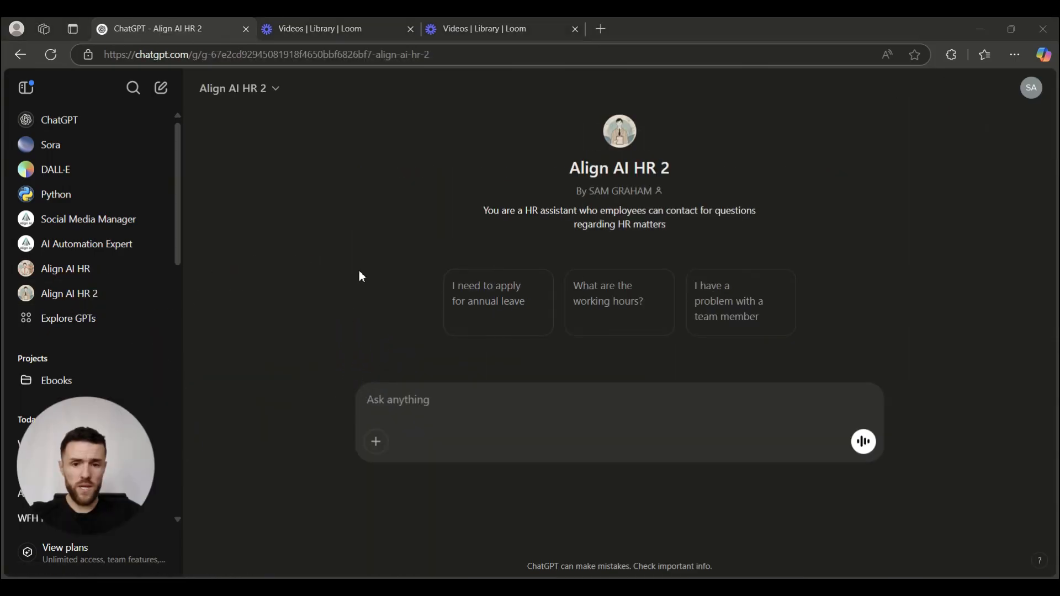
left_click(472, 399)
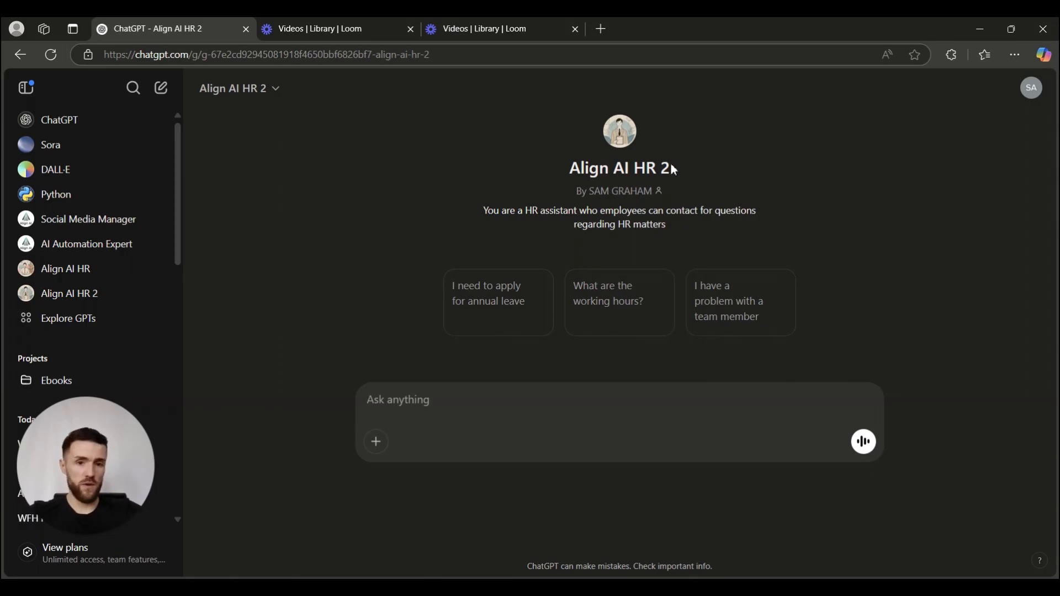
left_click_drag(675, 167, 645, 167)
left_click(485, 184)
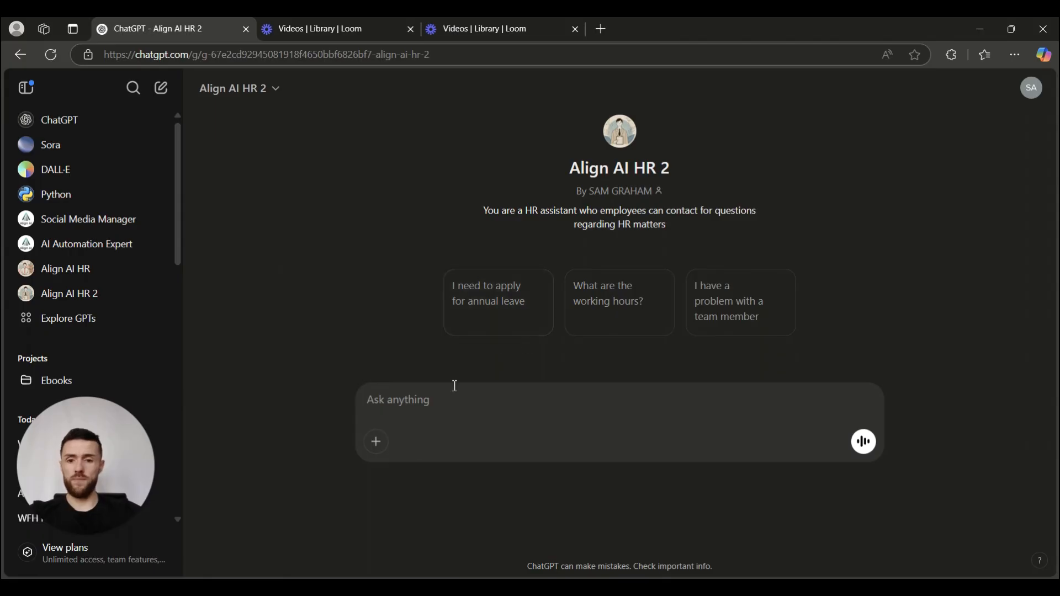
Ask Align AI HR 2 what time lunch is, then open the Social Media Manager GPT.
left_click(394, 399)
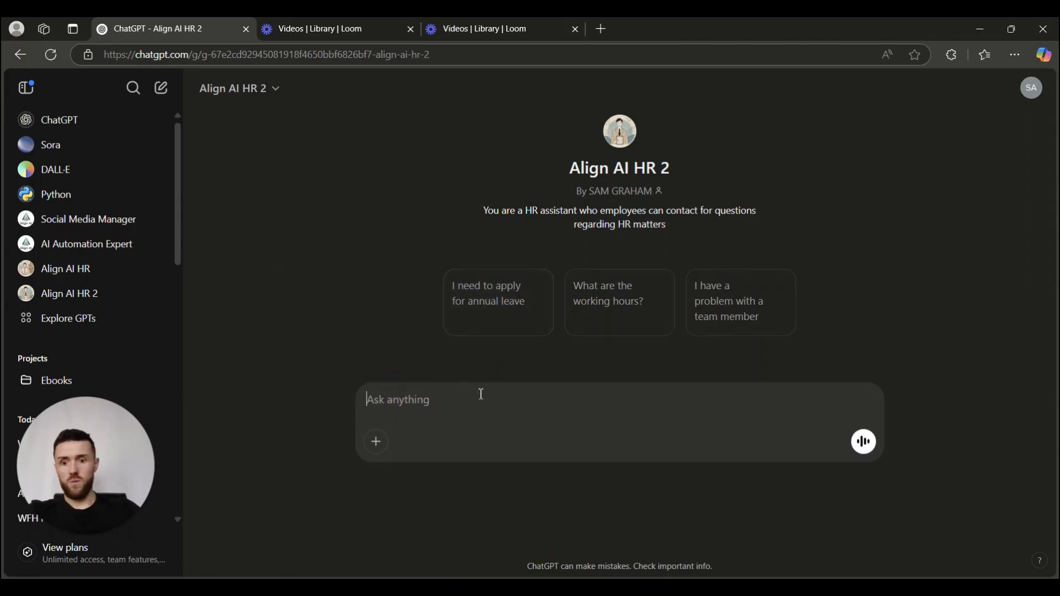
type("what time fo")
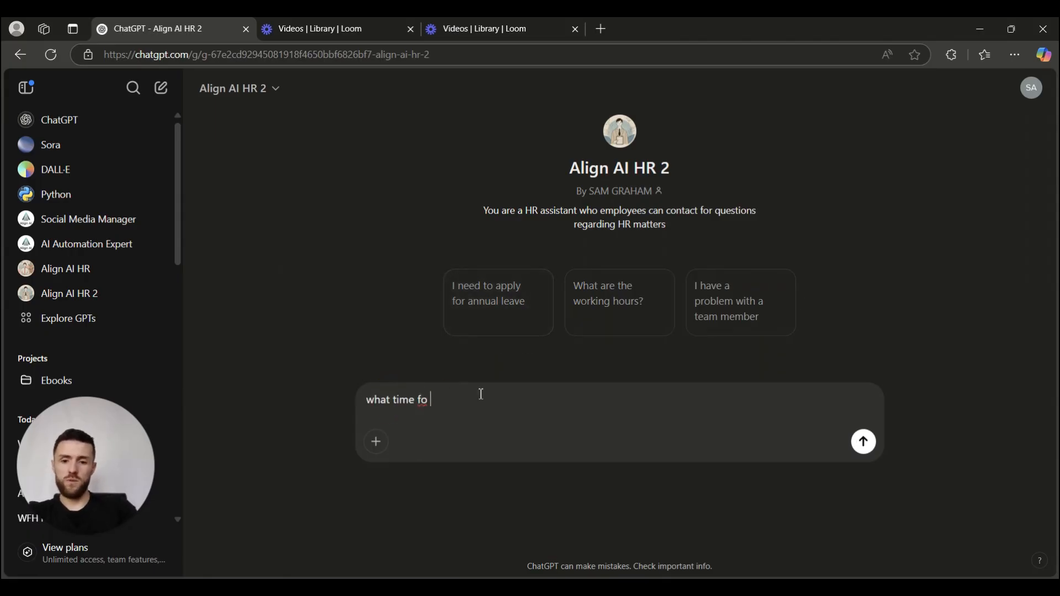
key("BackSpace")
key("BackSpace")
key("BackSpace")
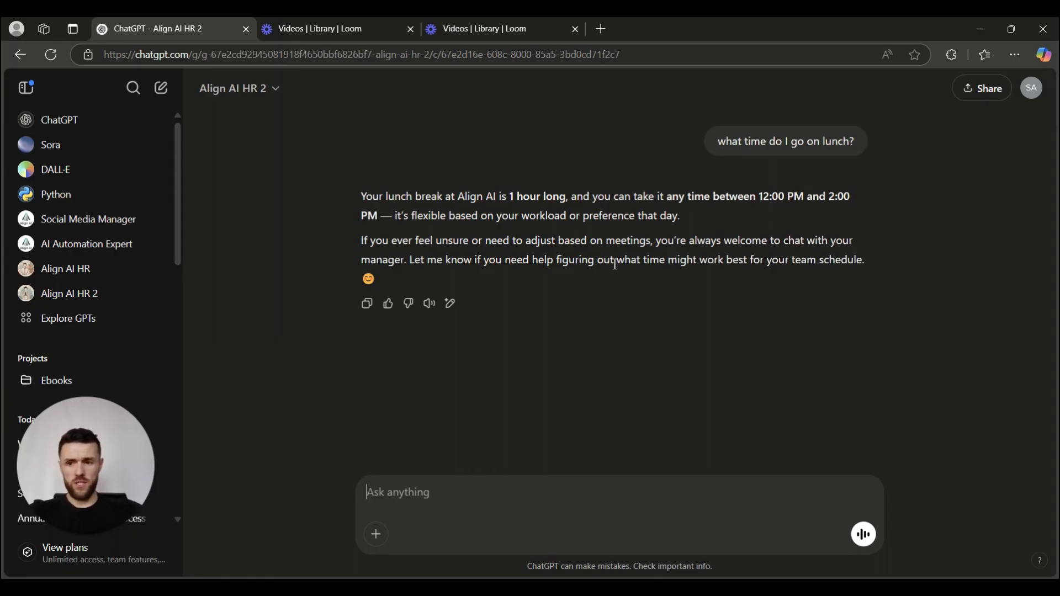
left_click(69, 122)
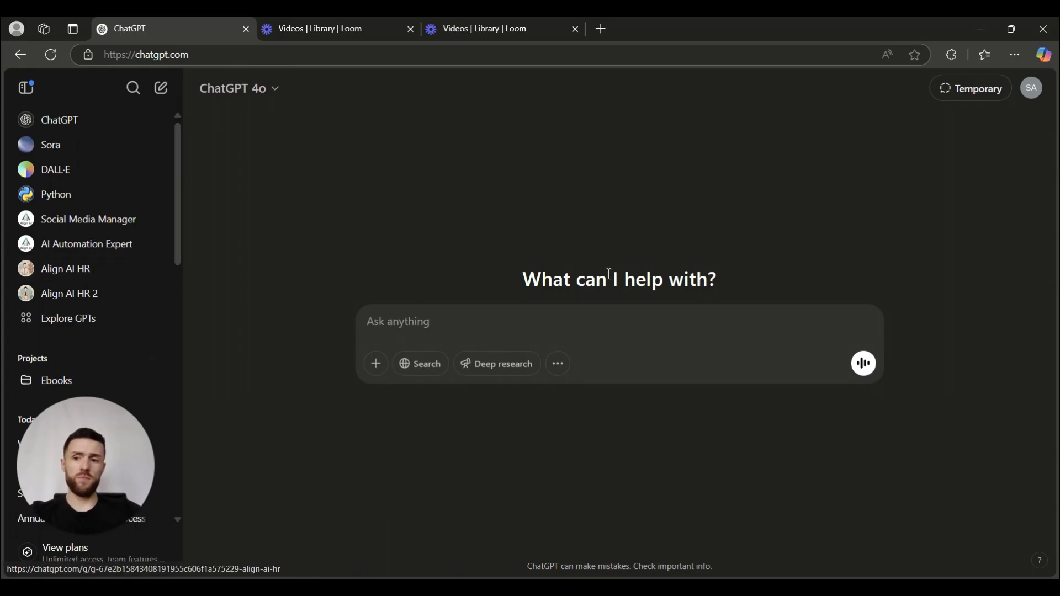
left_click(111, 223)
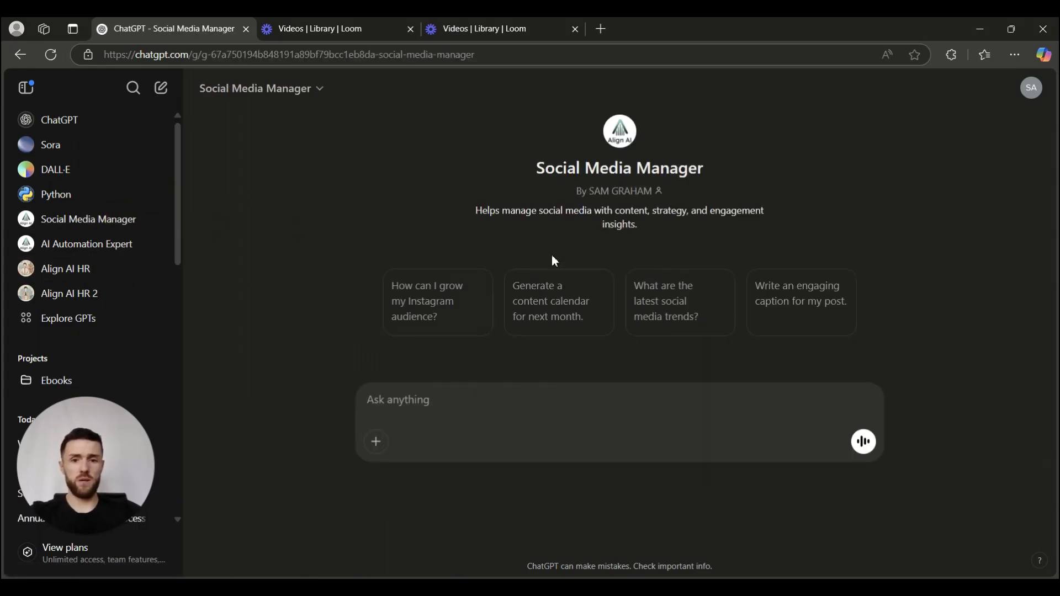